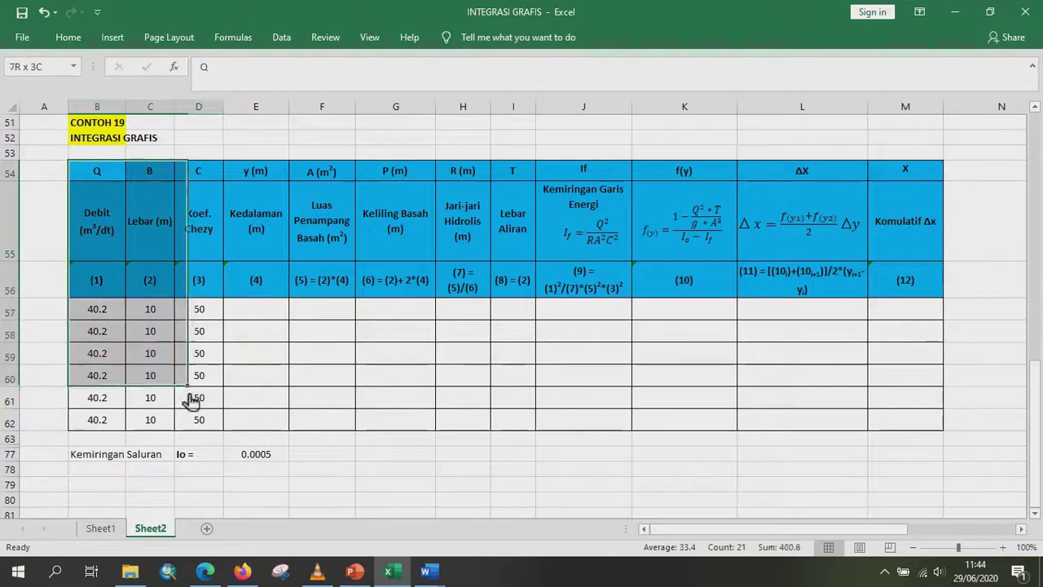
pyautogui.click(104, 313)
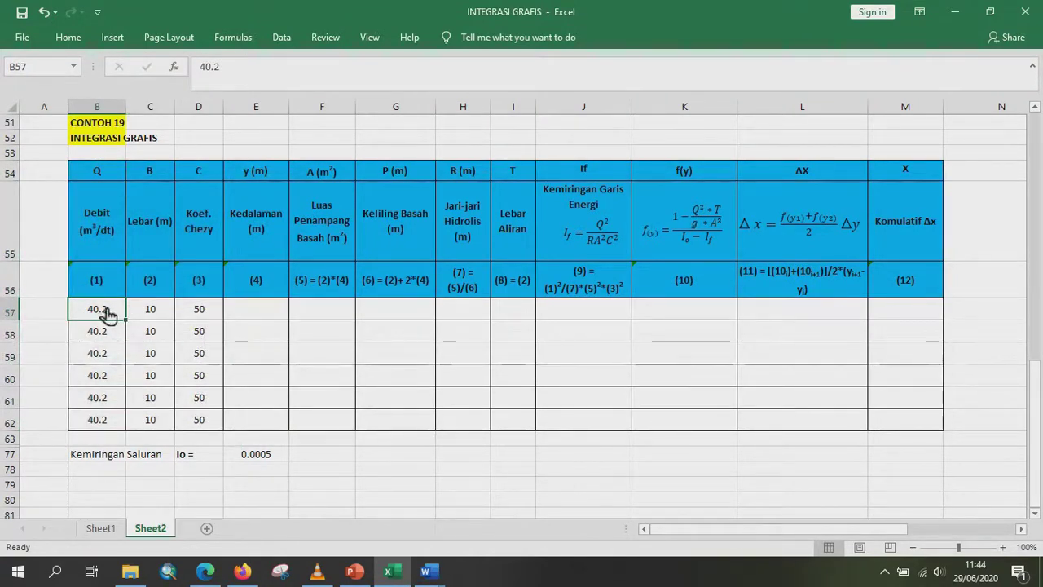
pyautogui.click(172, 314)
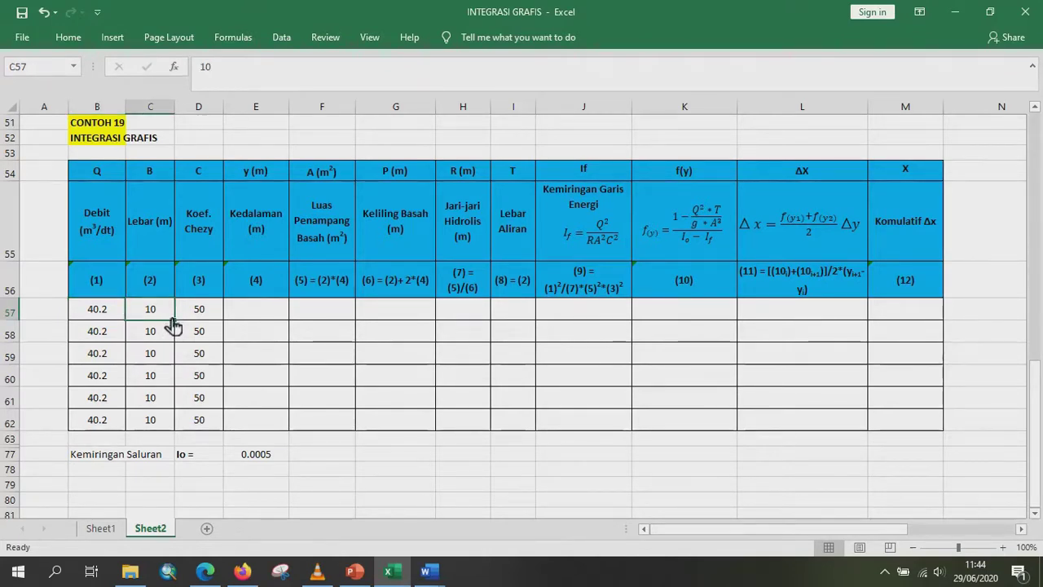
pyautogui.click(221, 317)
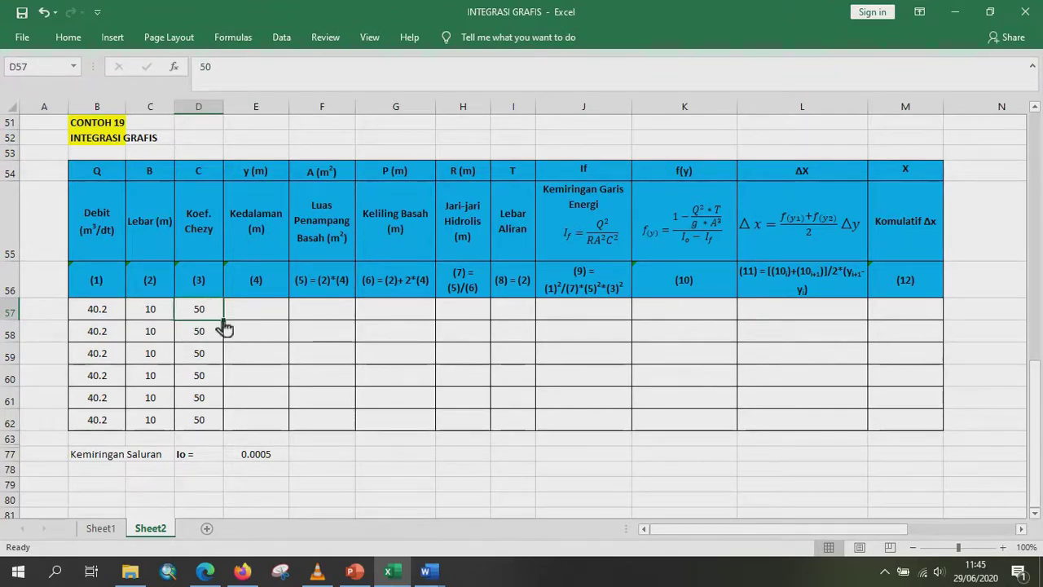
# Enter the boundary depths in the y (m) column: 2.71 in E57 and 4.87 in E62.
pyautogui.click(270, 319)
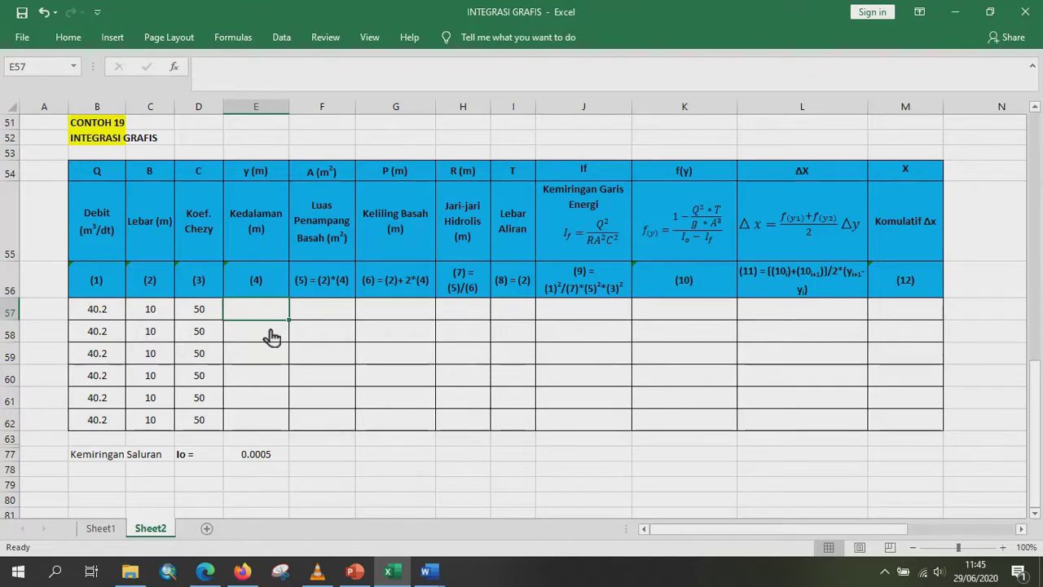
pyautogui.write('2.7')
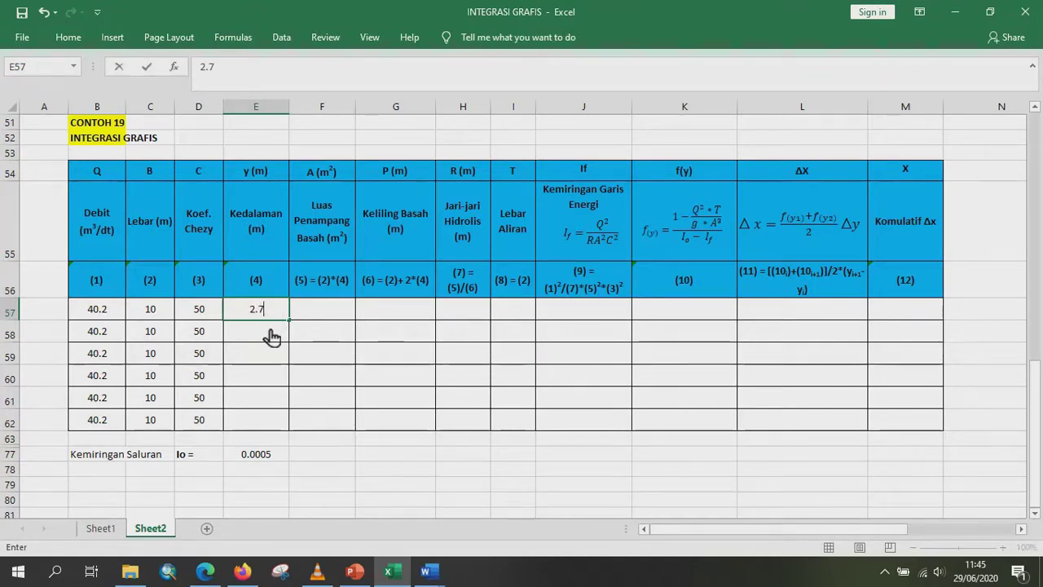
pyautogui.write('1')
pyautogui.press('Return')
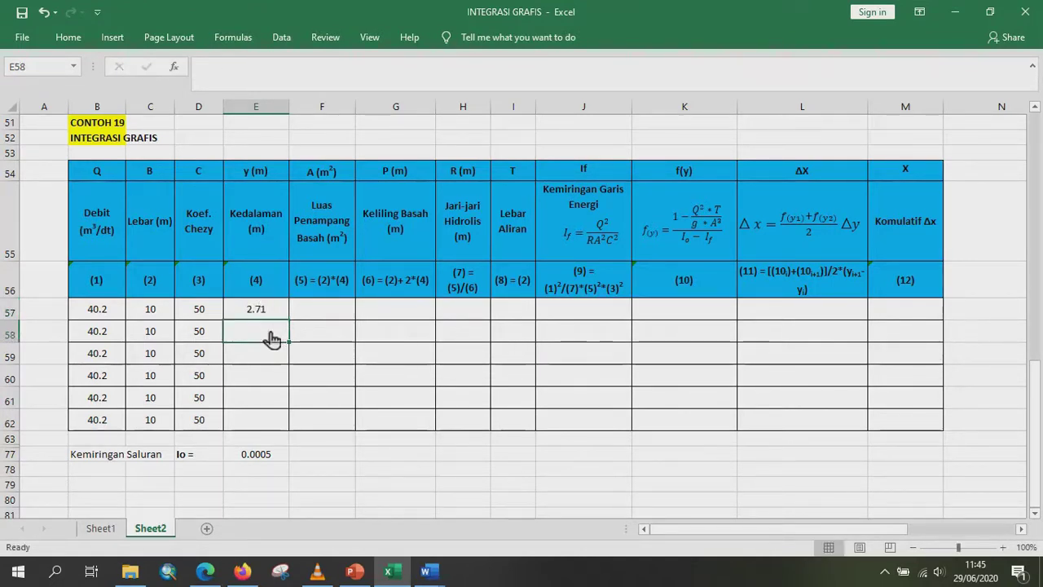
pyautogui.click(267, 423)
pyautogui.write('4')
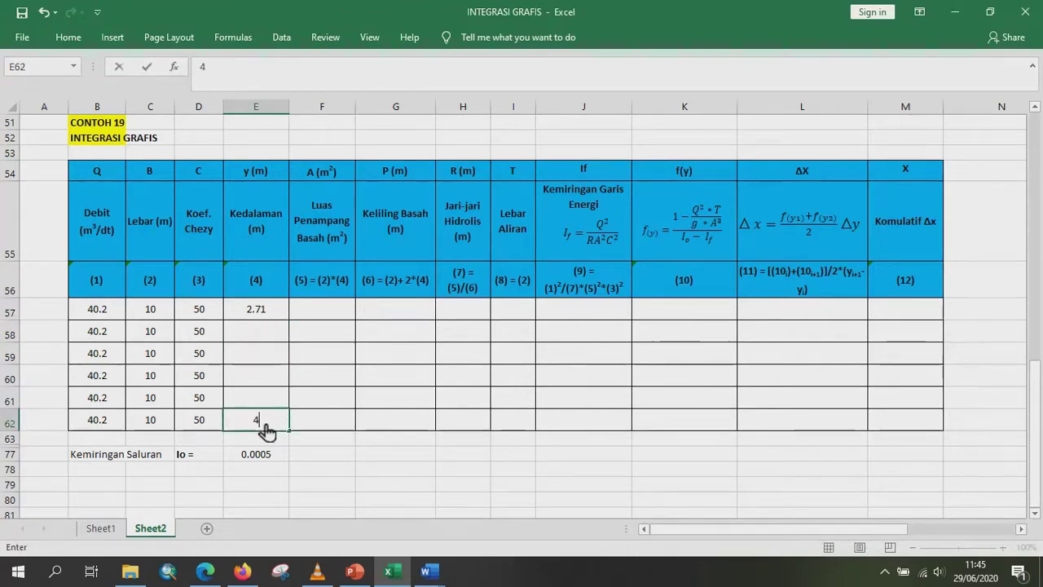
pyautogui.write('.87')
pyautogui.press('Return')
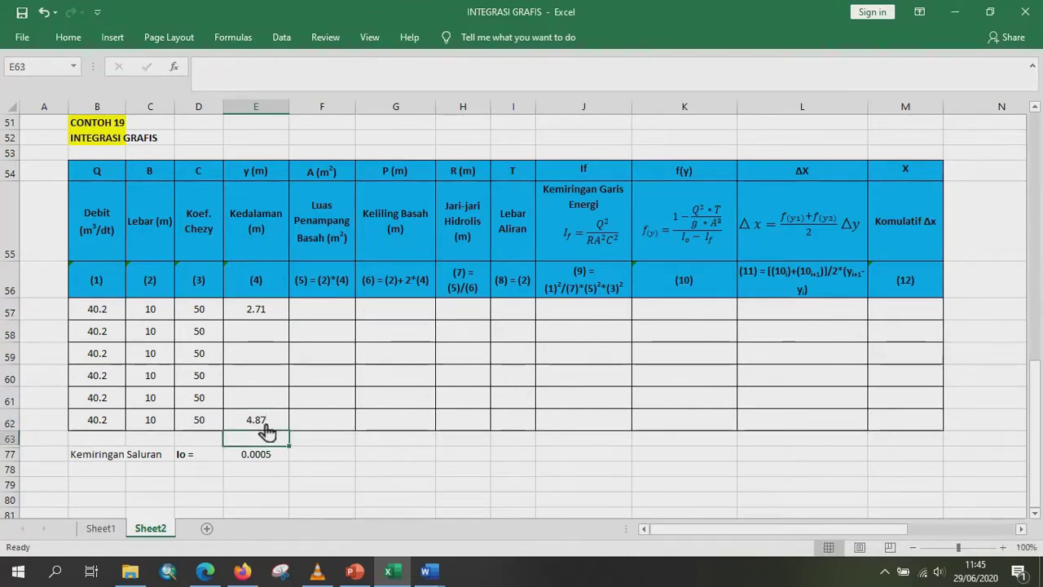
# Fill the intermediate depths in E58 to E61 with 3, 3.5, 4 and 4.5.
pyautogui.moveTo(274, 338); pyautogui.dragTo(276, 412)
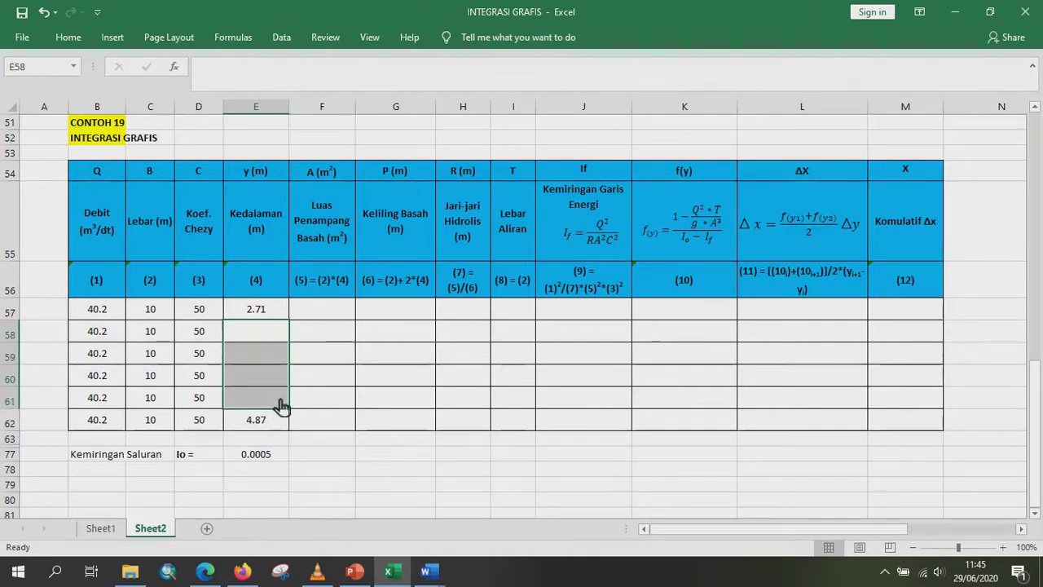
pyautogui.click(266, 330)
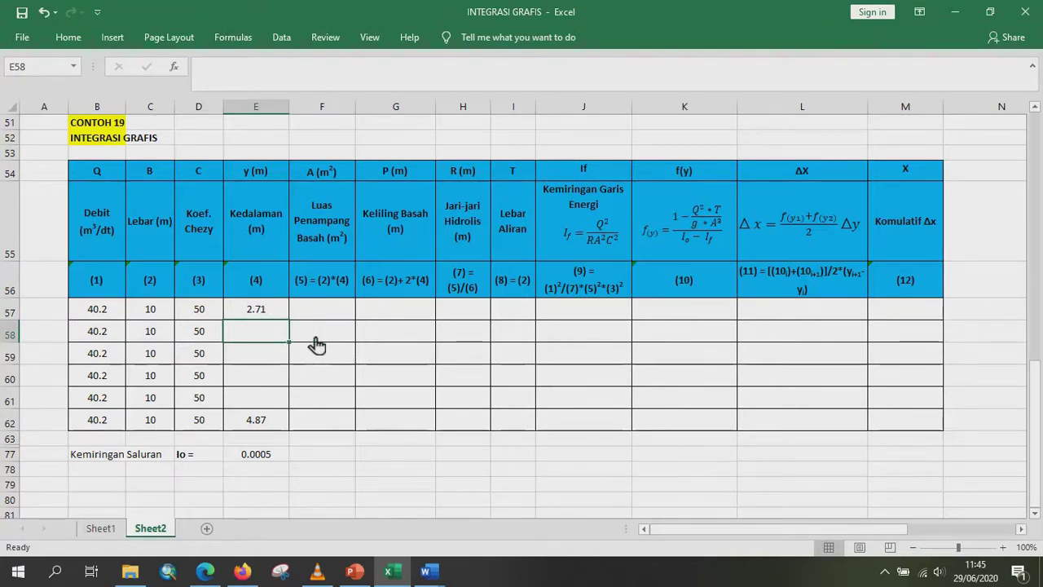
pyautogui.write('3')
pyautogui.press('Return')
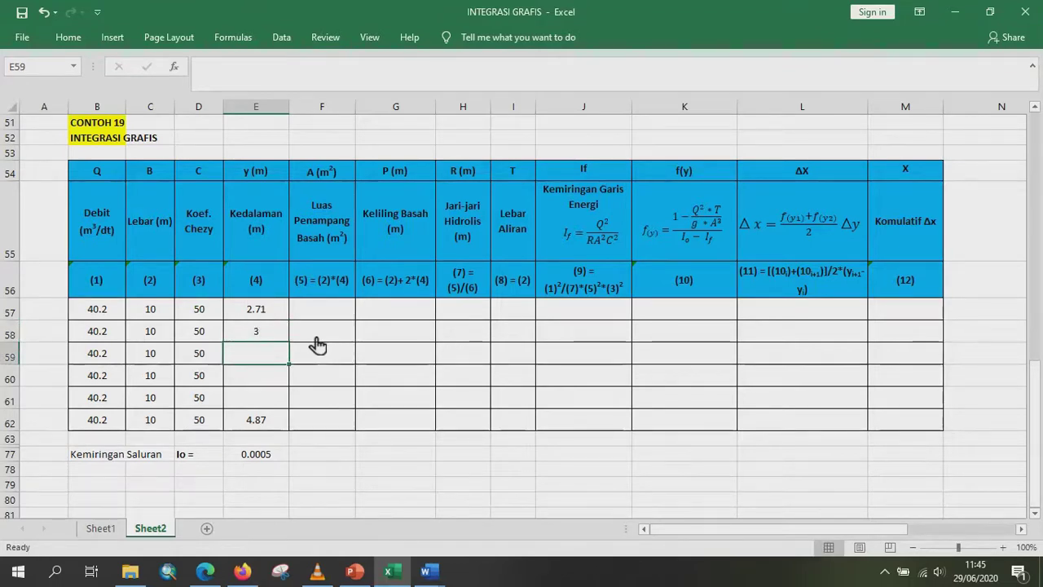
pyautogui.write('3.5')
pyautogui.press('Return')
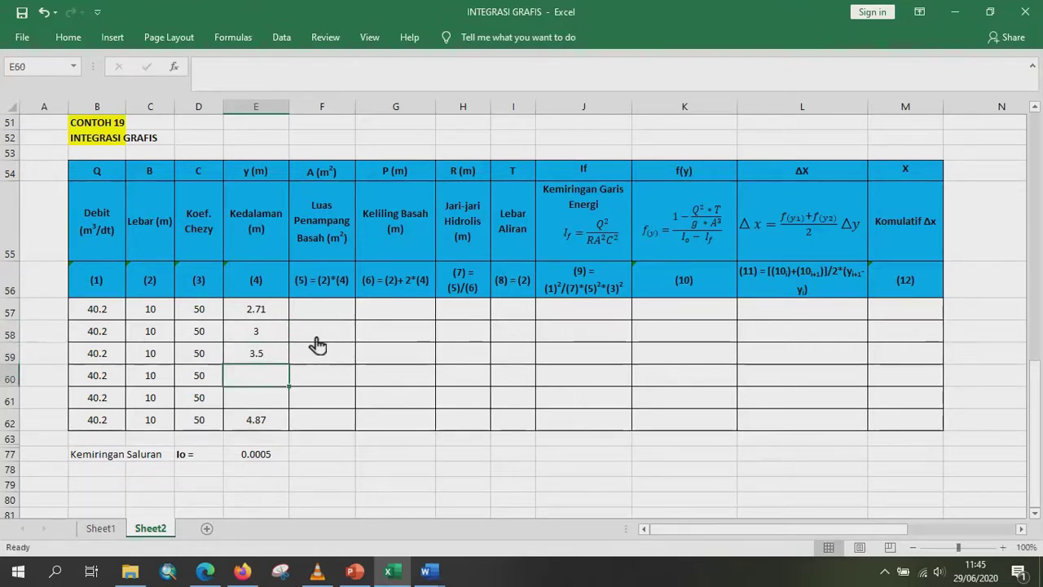
pyautogui.write('4')
pyautogui.press('Return')
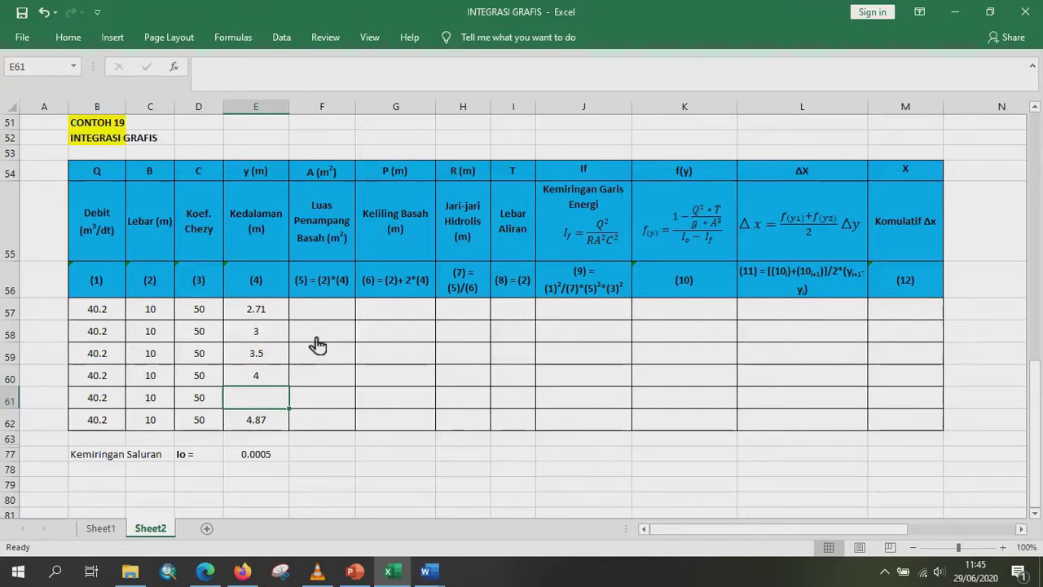
pyautogui.write('4.5')
pyautogui.press('Return')
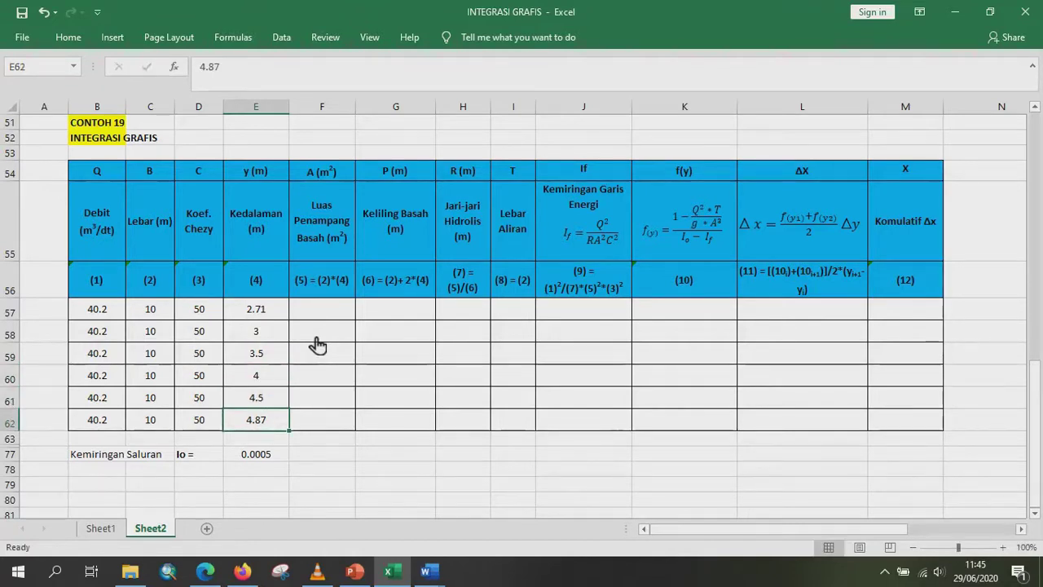
pyautogui.click(281, 312)
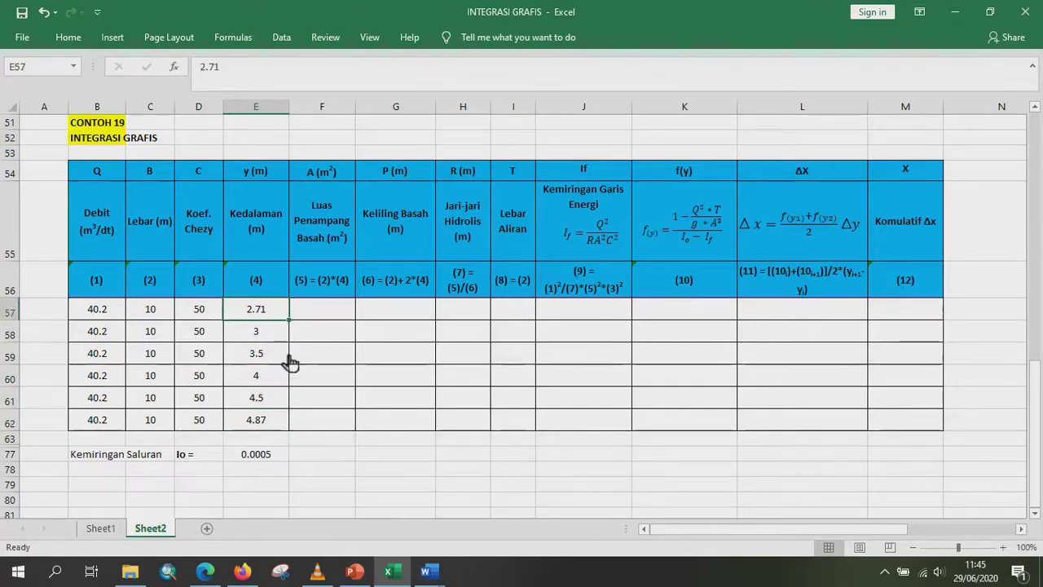
pyautogui.click(281, 424)
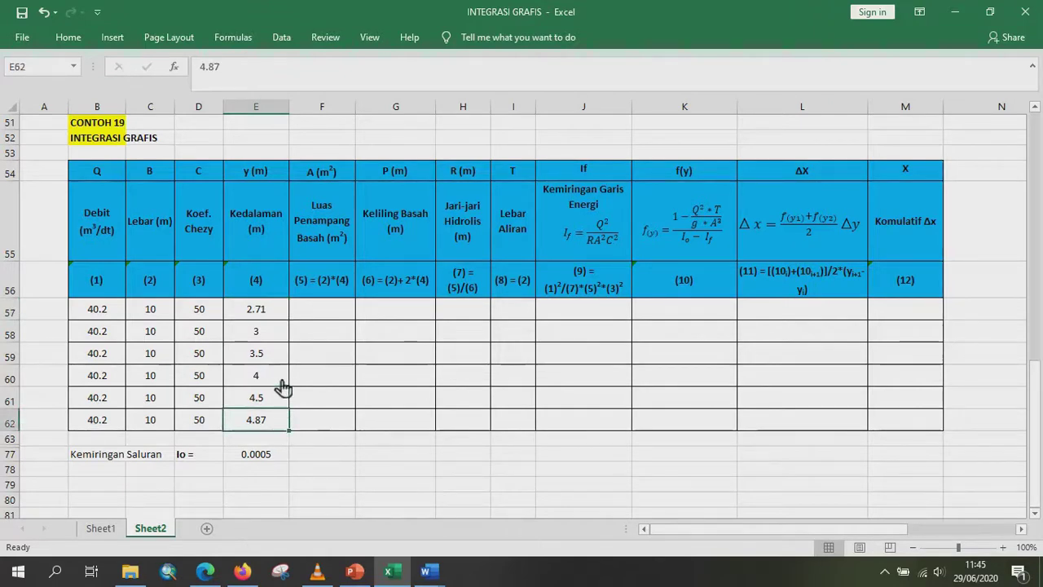
# Calculate the wetted area A in F57 with the formula =C57*E57.
pyautogui.click(334, 317)
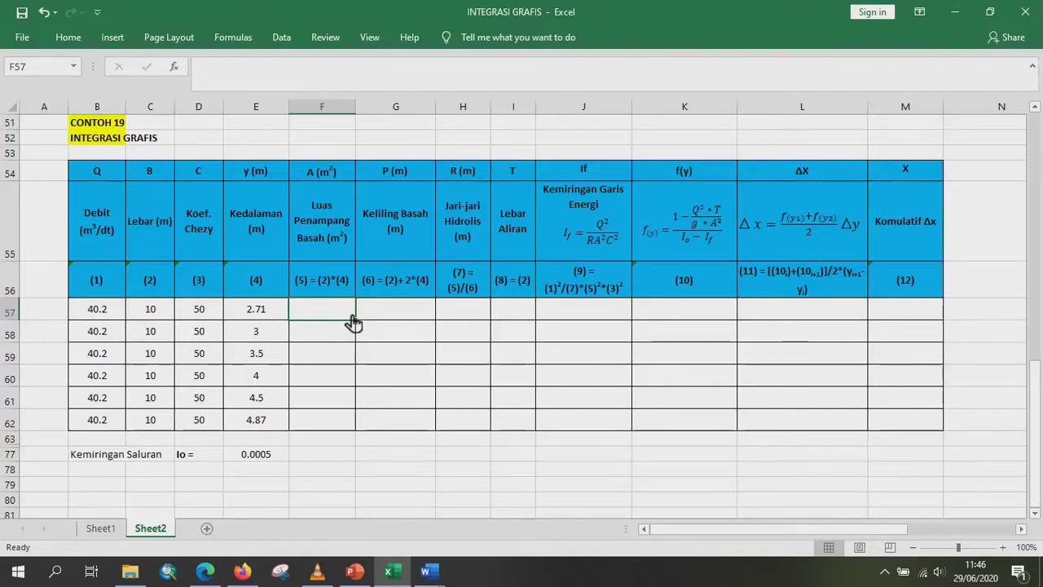
pyautogui.write('=')
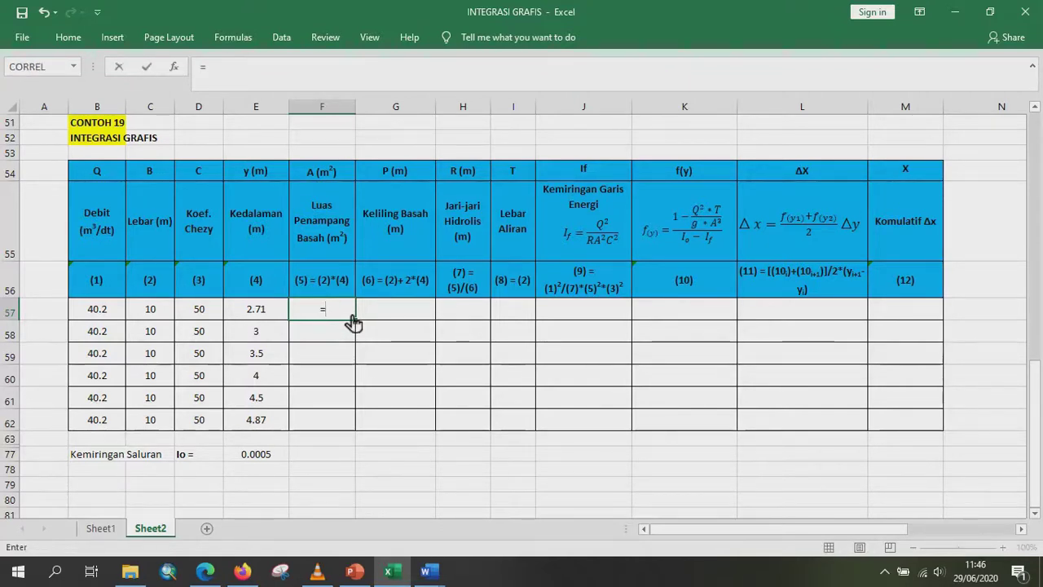
pyautogui.click(168, 317)
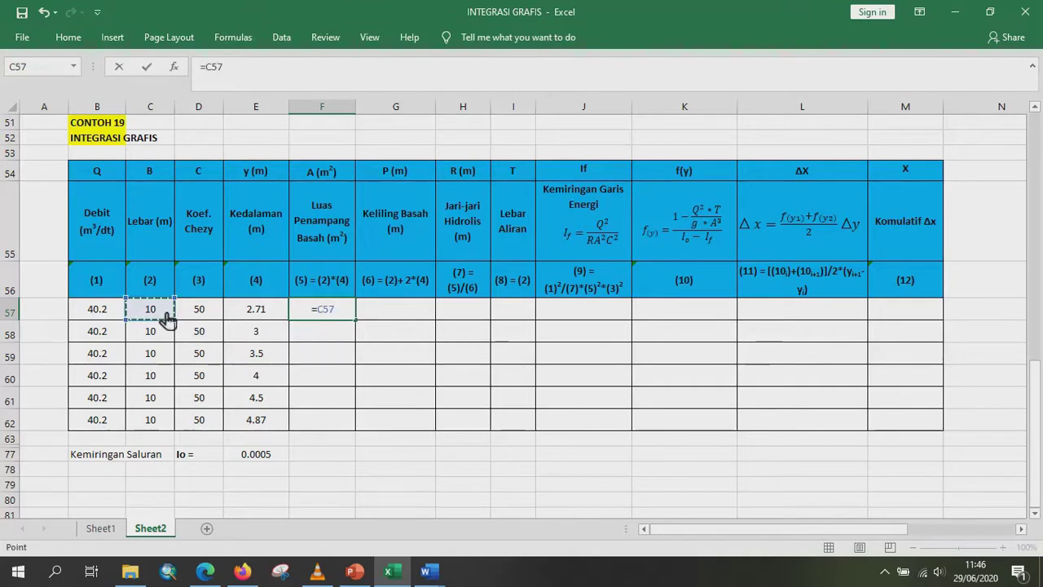
pyautogui.write('*')
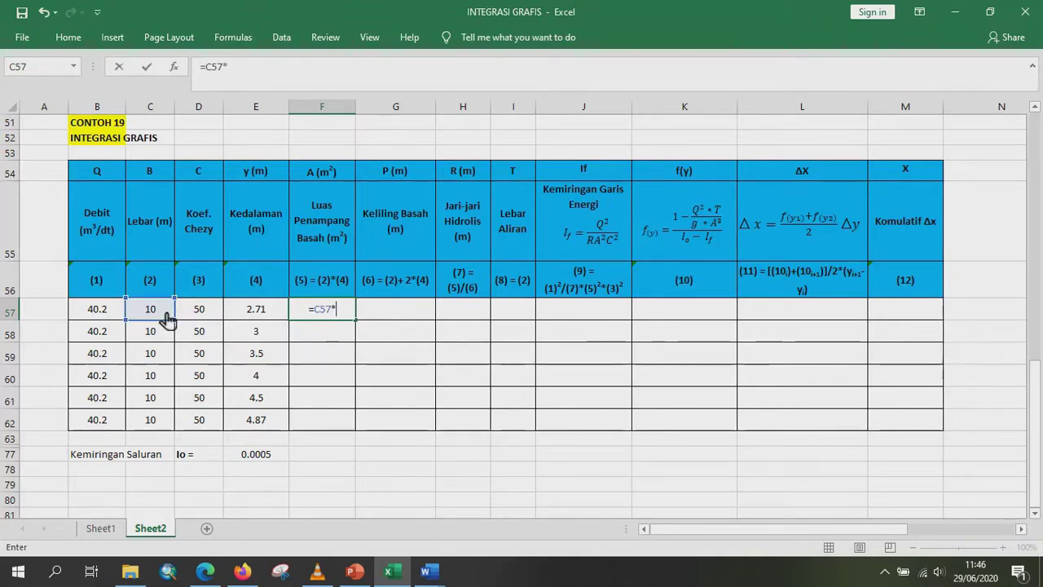
pyautogui.click(262, 317)
pyautogui.press('Return')
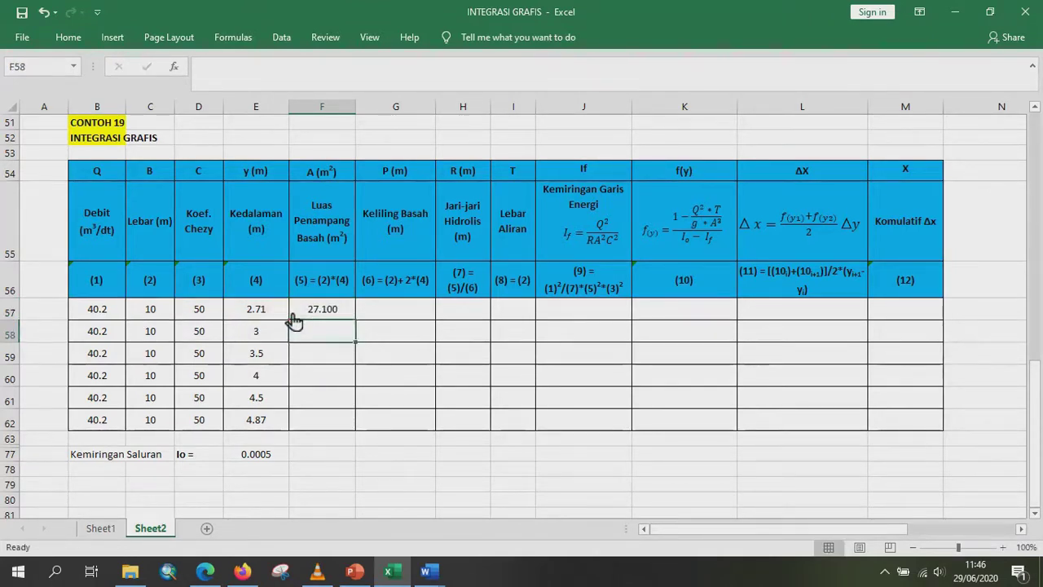
# Copy the area formula from F57 down to F62 and show the column with two decimal places.
pyautogui.click(334, 312)
pyautogui.moveTo(357, 321); pyautogui.dragTo(352, 432)
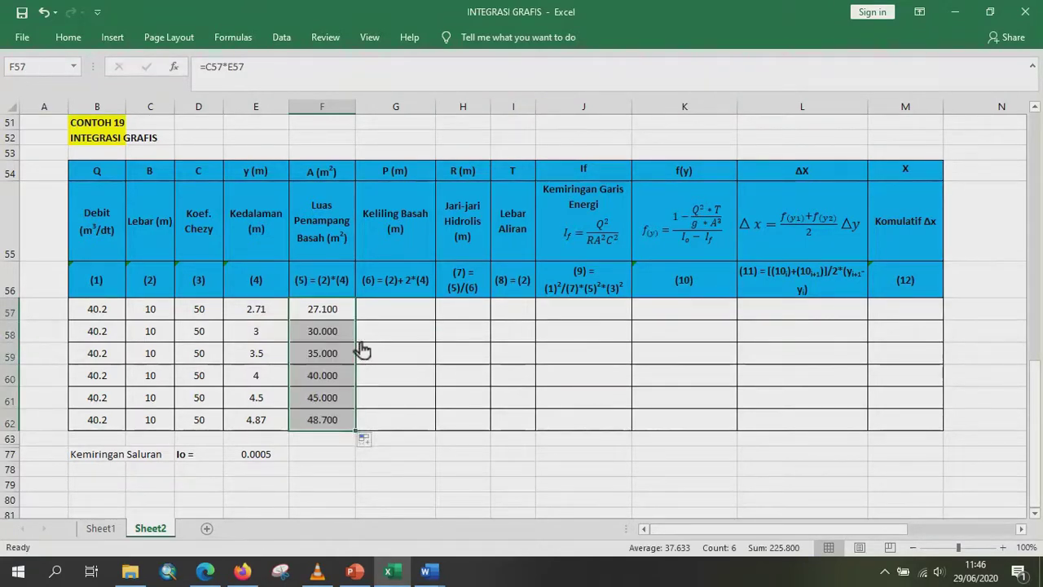
pyautogui.click(68, 38)
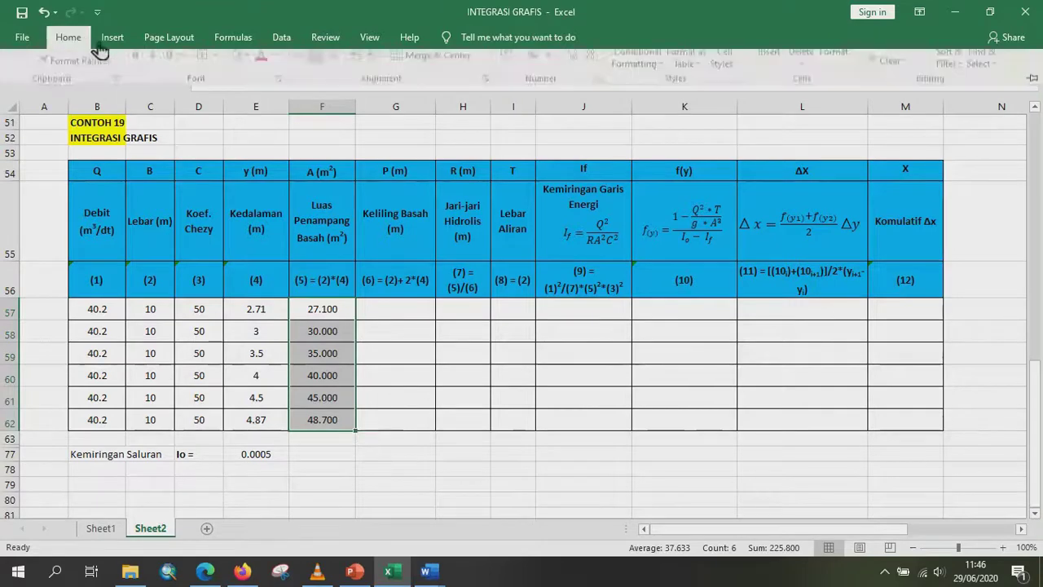
pyautogui.click(593, 89)
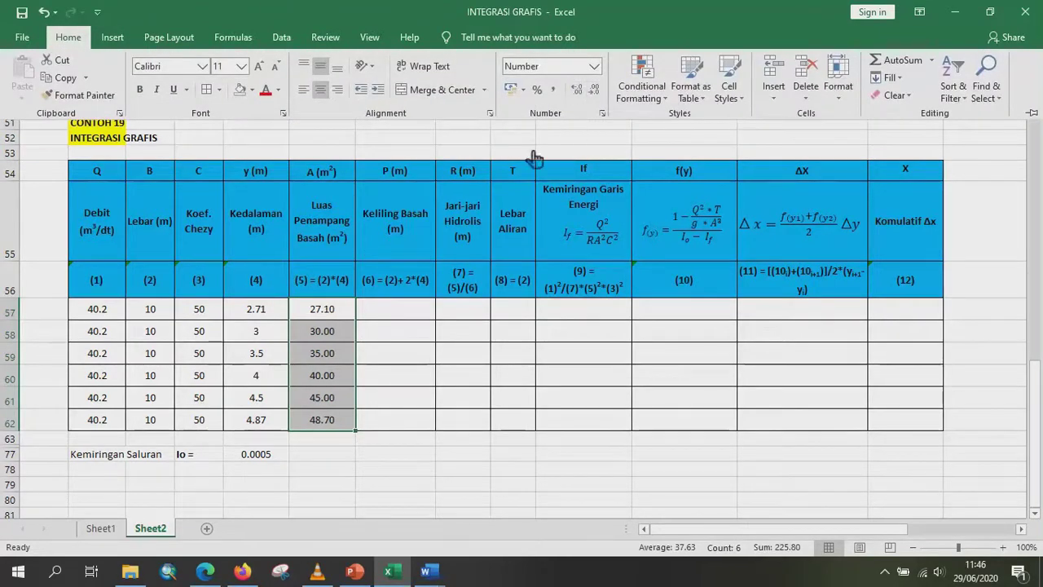
# Calculate the wetted perimeter P in G57 with the formula =C57+2*E57.
pyautogui.click(423, 318)
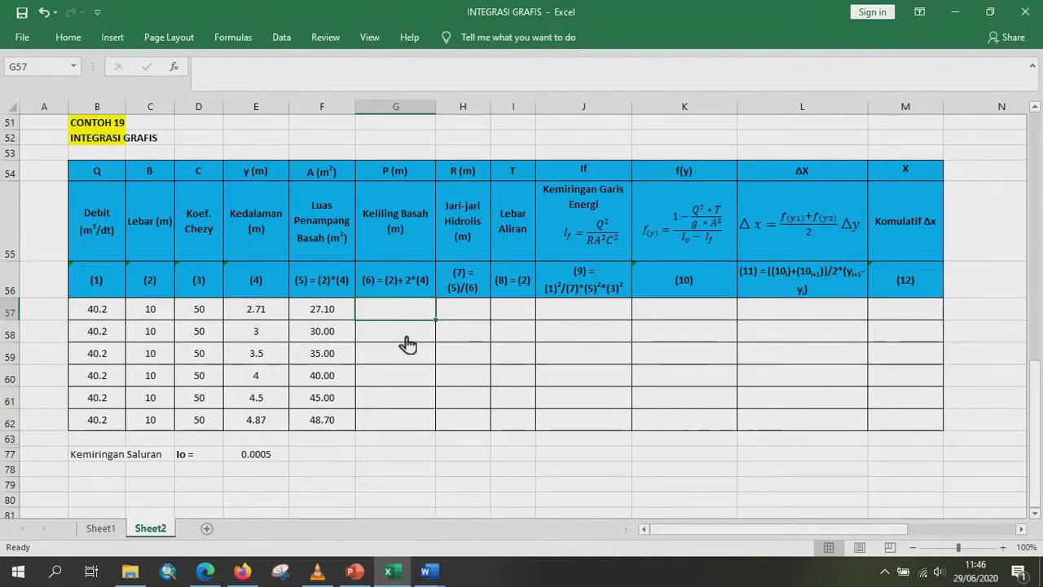
pyautogui.write('=')
pyautogui.click(172, 320)
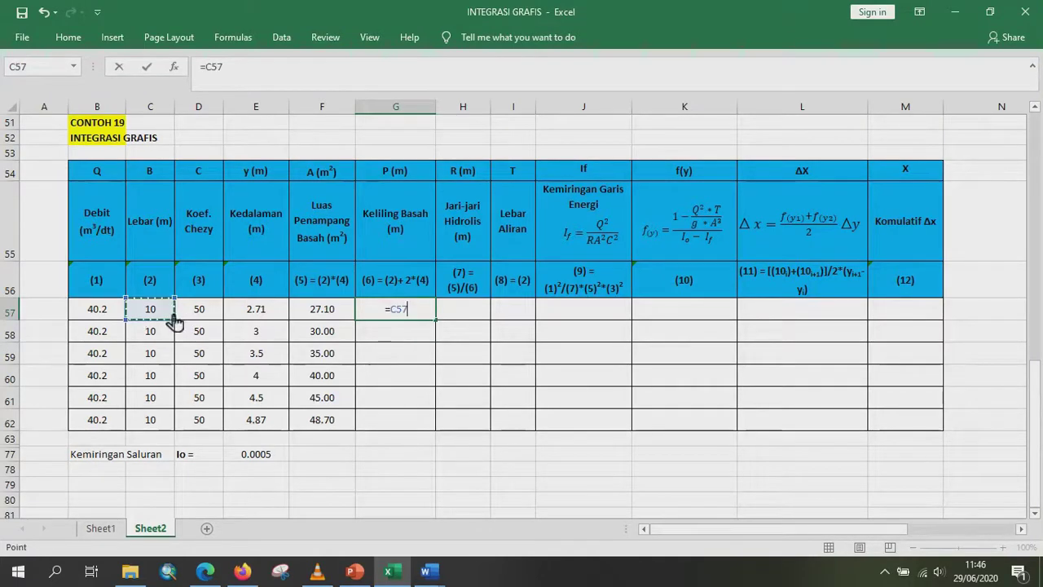
pyautogui.write('+')
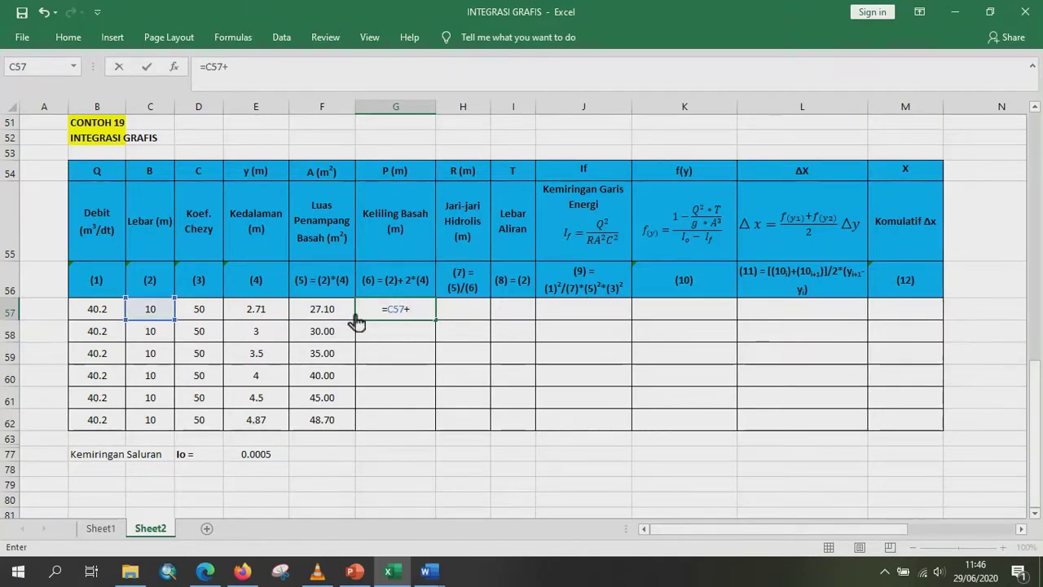
pyautogui.write('2*')
pyautogui.click(287, 317)
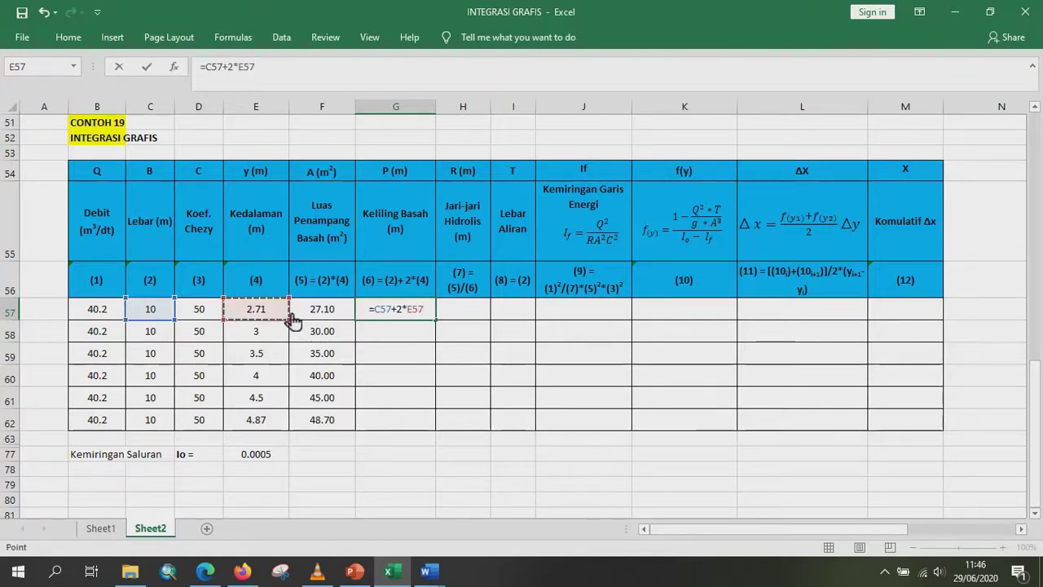
pyautogui.press('Return')
# Copy the wetted perimeter formula from G57 down to G62 and show the values with two decimal places.
pyautogui.click(405, 316)
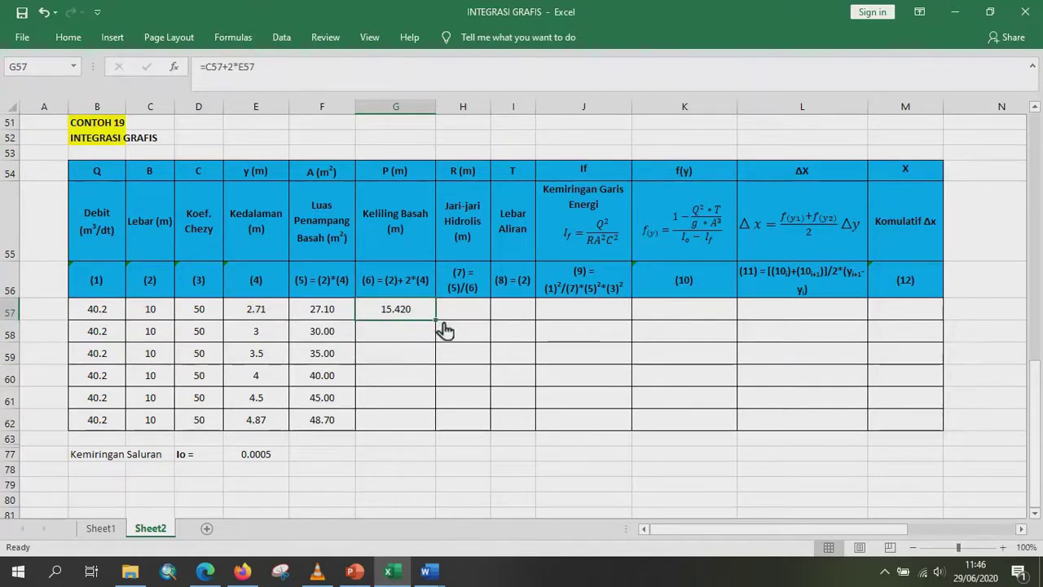
pyautogui.moveTo(444, 324); pyautogui.dragTo(437, 435)
pyautogui.click(68, 37)
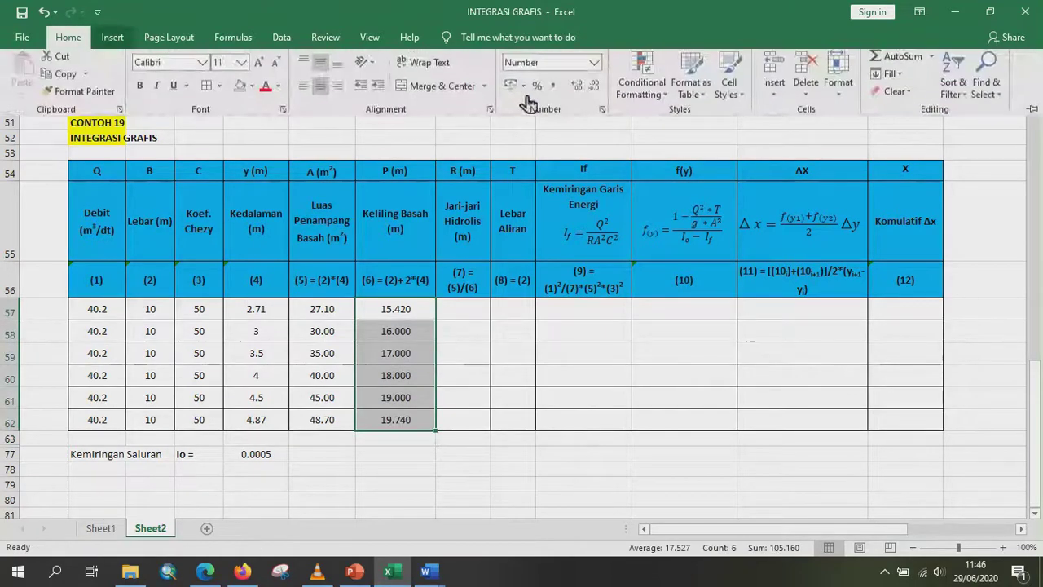
pyautogui.click(594, 89)
# Calculate the hydraulic radius R in H57 with the formula =F57/G57.
pyautogui.click(465, 321)
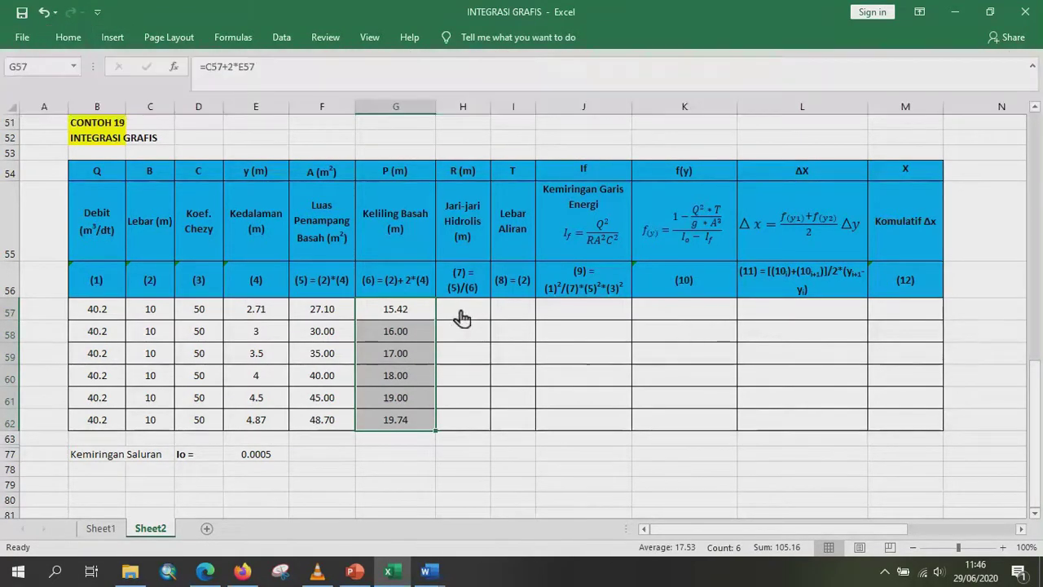
pyautogui.click(466, 314)
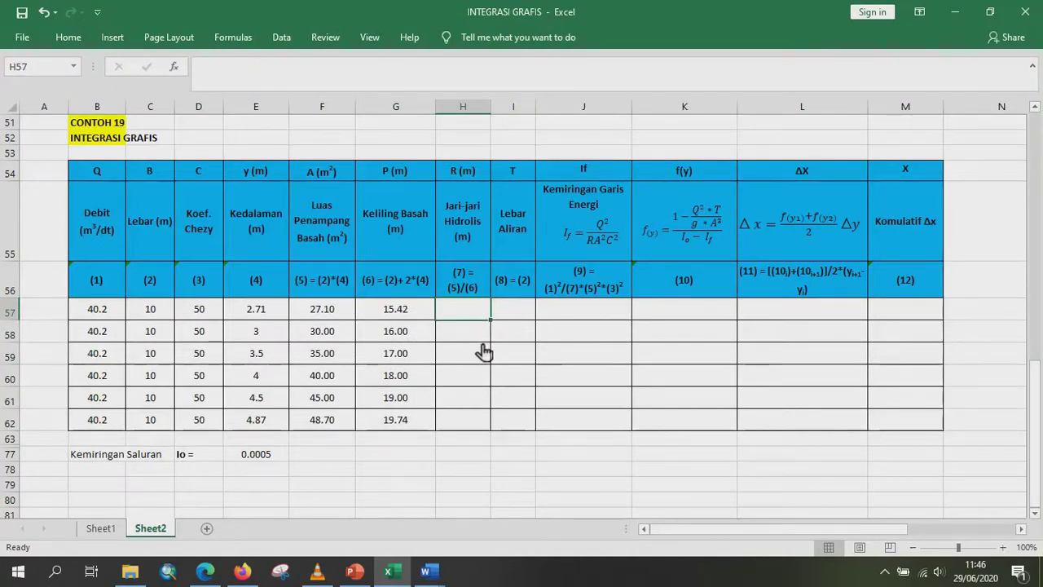
pyautogui.write('=')
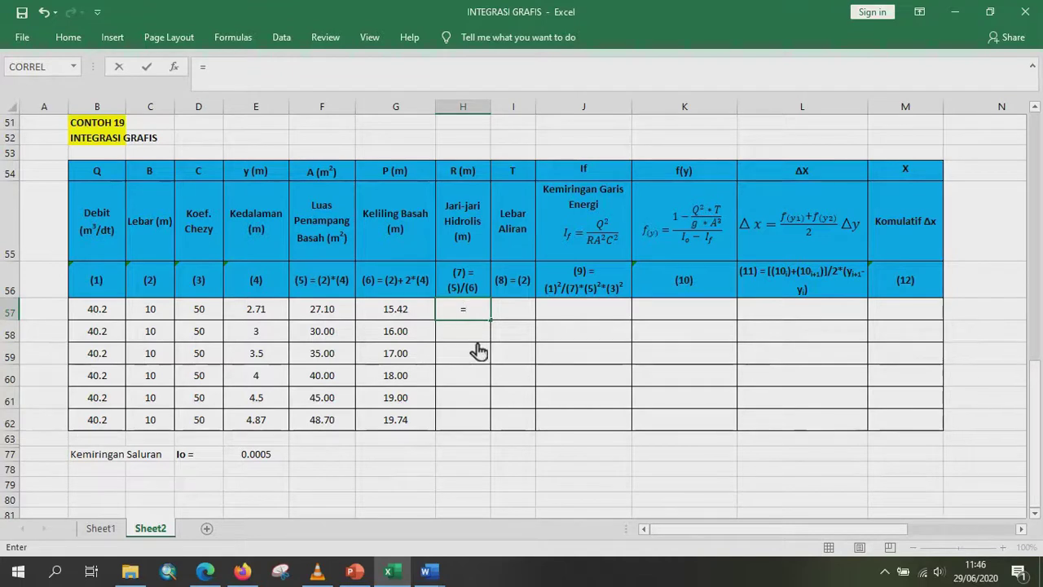
pyautogui.click(340, 318)
pyautogui.write('/')
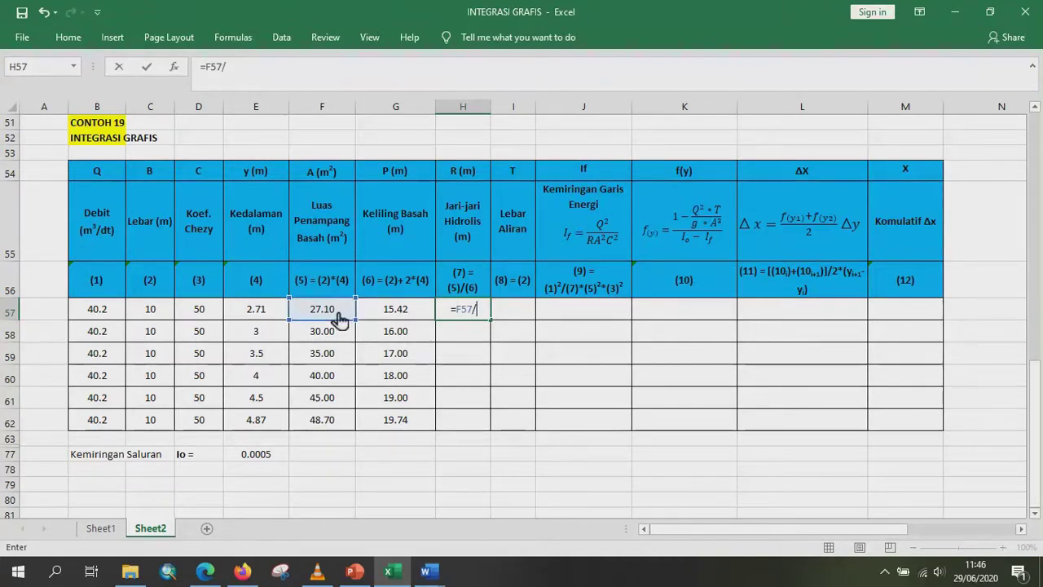
pyautogui.click(411, 317)
pyautogui.press('Return')
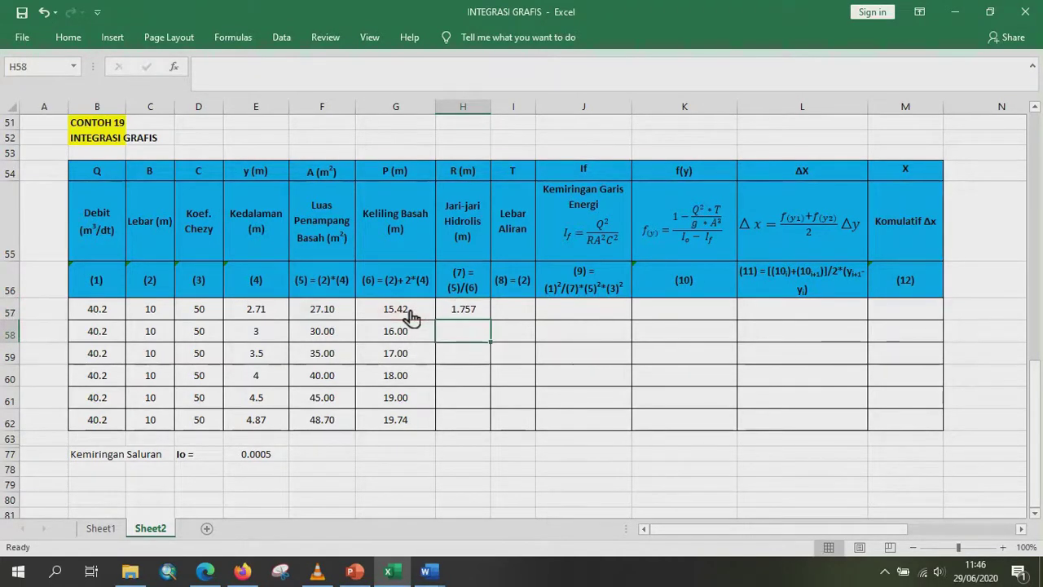
# Copy the hydraulic radius formula from H57 down to H62 and show the column with two decimal places.
pyautogui.click(482, 317)
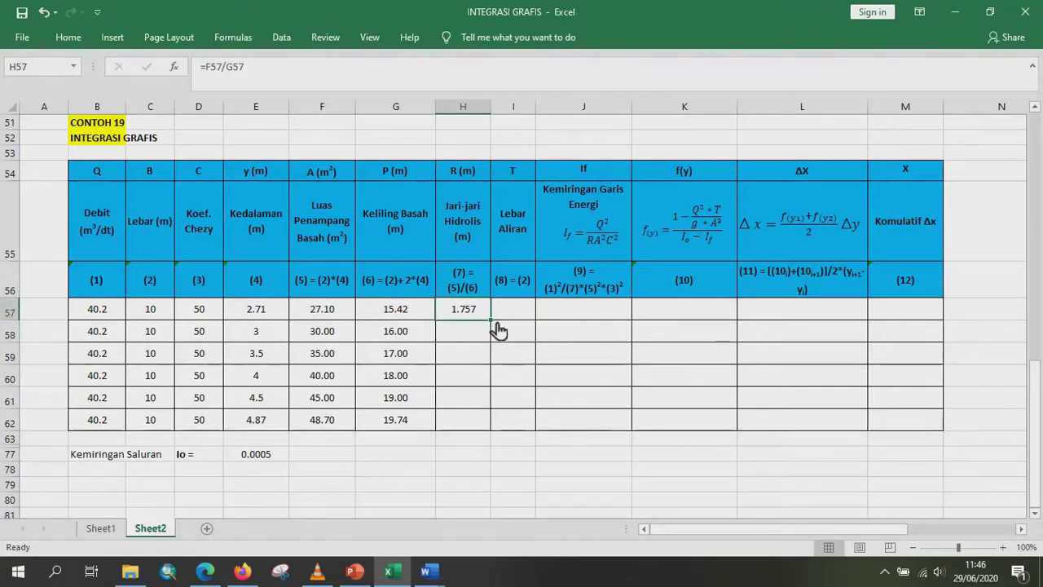
pyautogui.moveTo(489, 321); pyautogui.dragTo(482, 431)
pyautogui.click(72, 38)
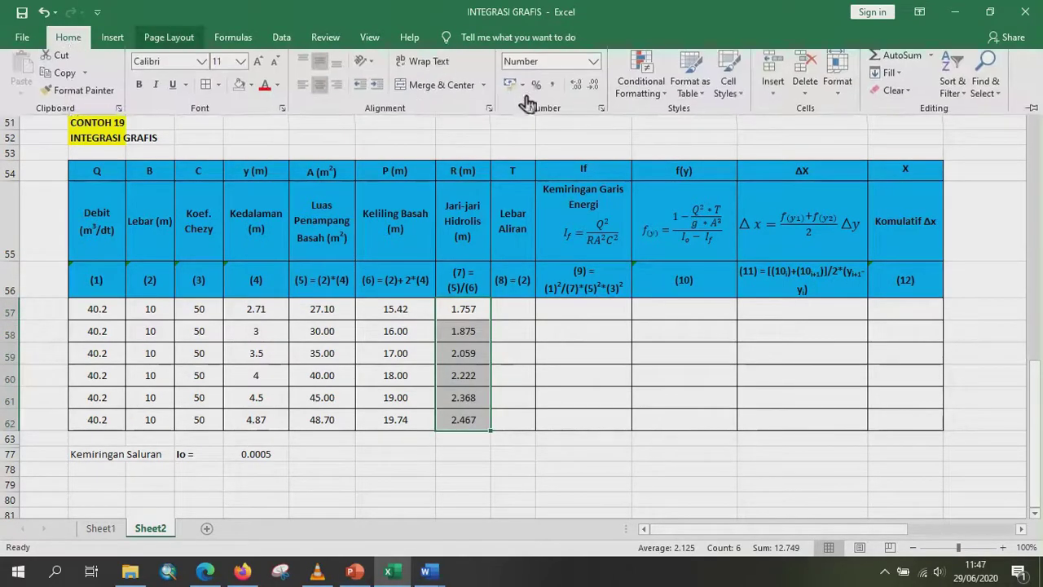
pyautogui.click(592, 89)
# Set the flow width T in I57 with the formula =C57 and copy it down to I62.
pyautogui.click(517, 320)
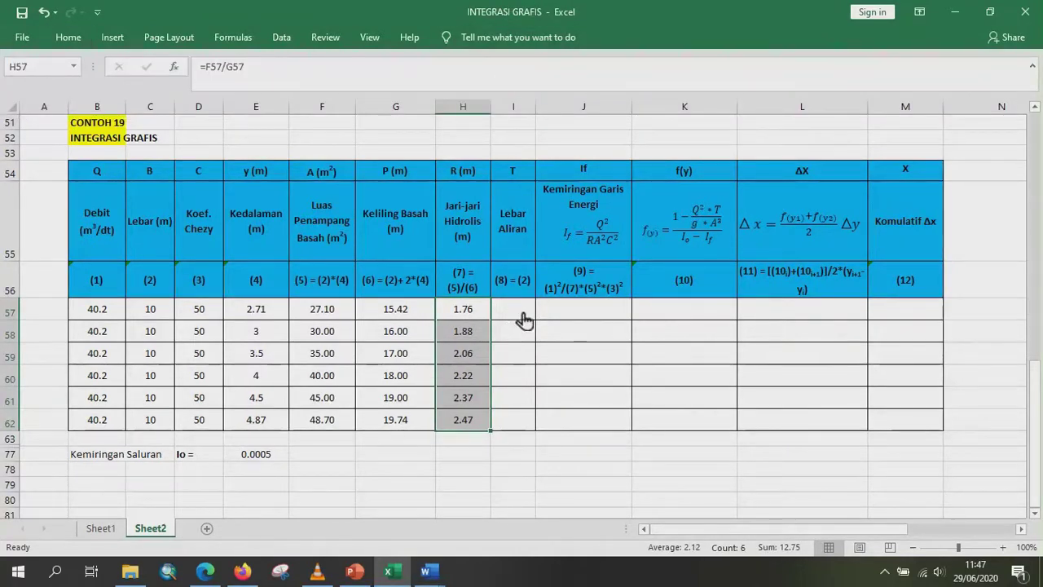
pyautogui.click(521, 317)
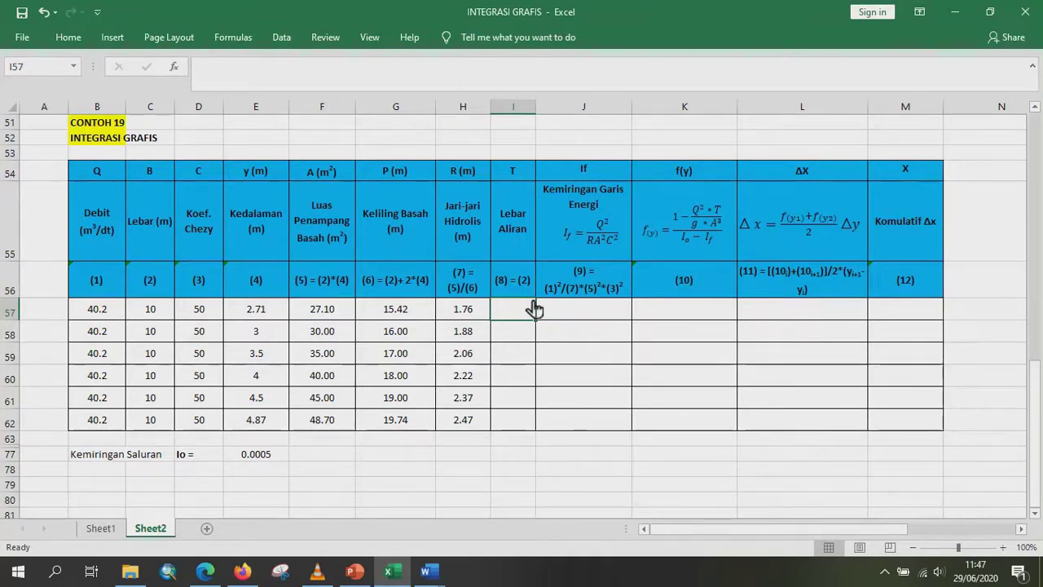
pyautogui.write('=')
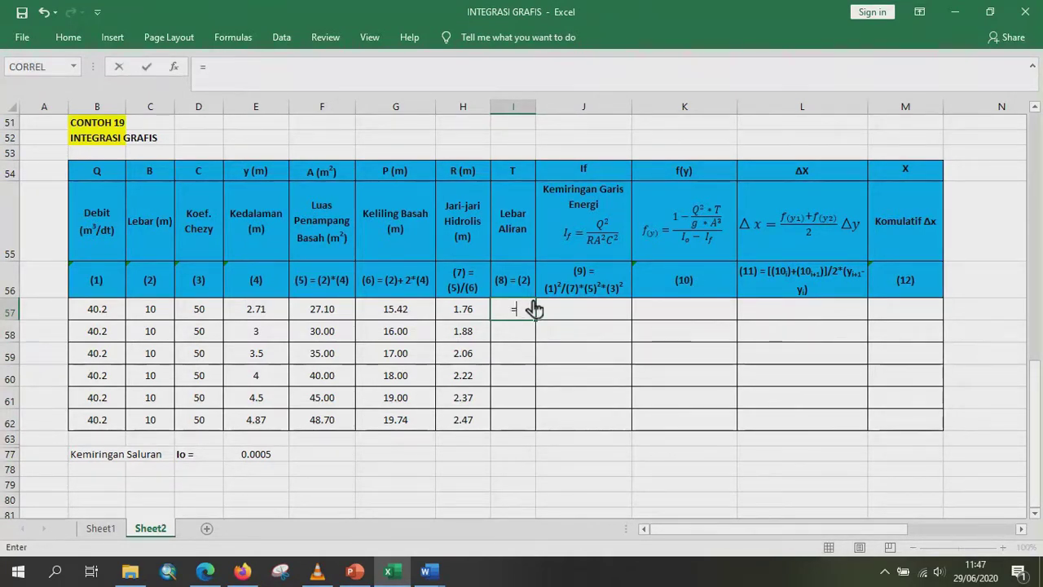
pyautogui.click(161, 313)
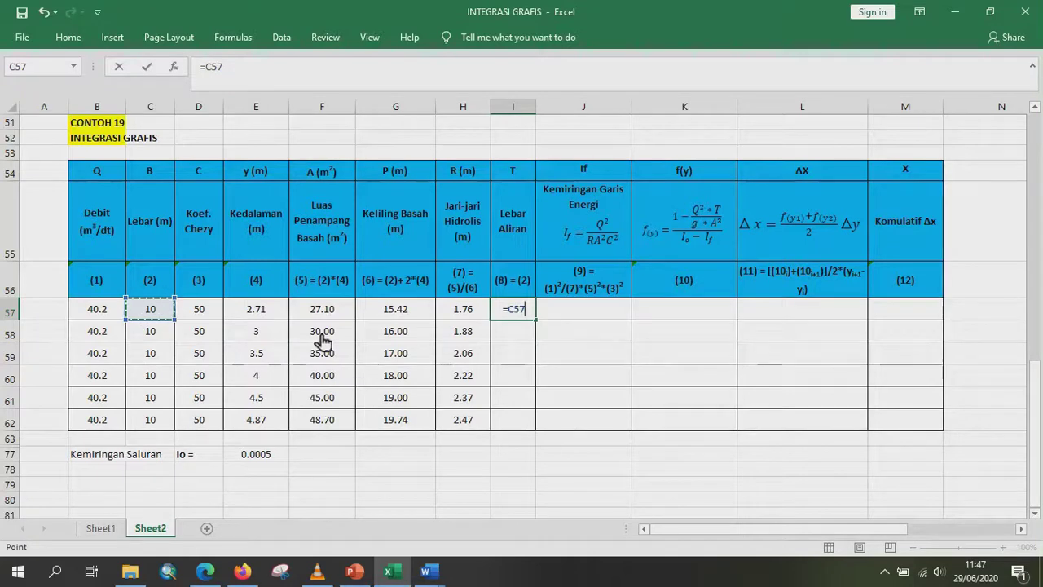
pyautogui.press('Return')
pyautogui.click(526, 310)
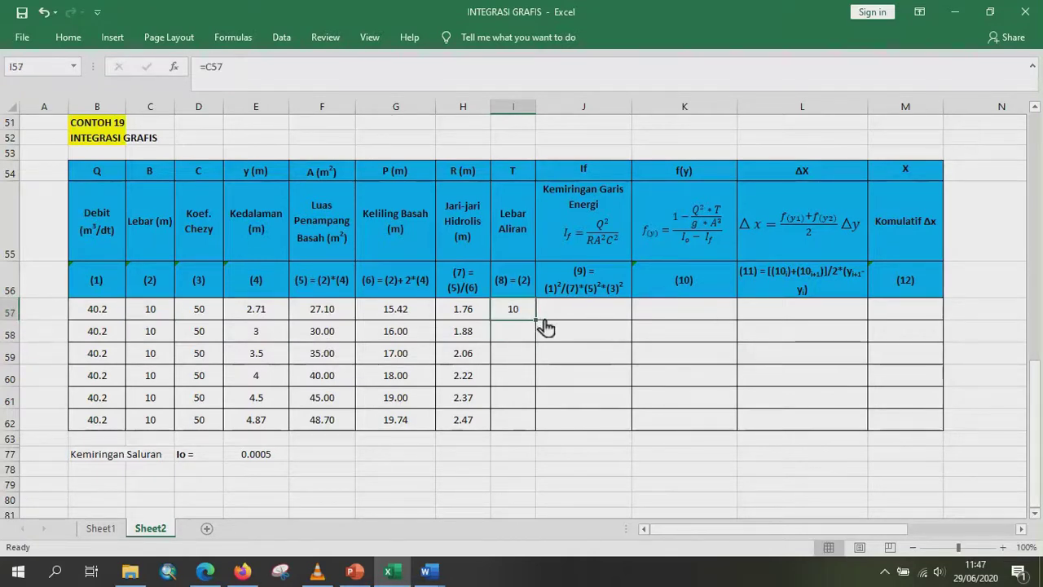
pyautogui.moveTo(535, 319); pyautogui.dragTo(536, 432)
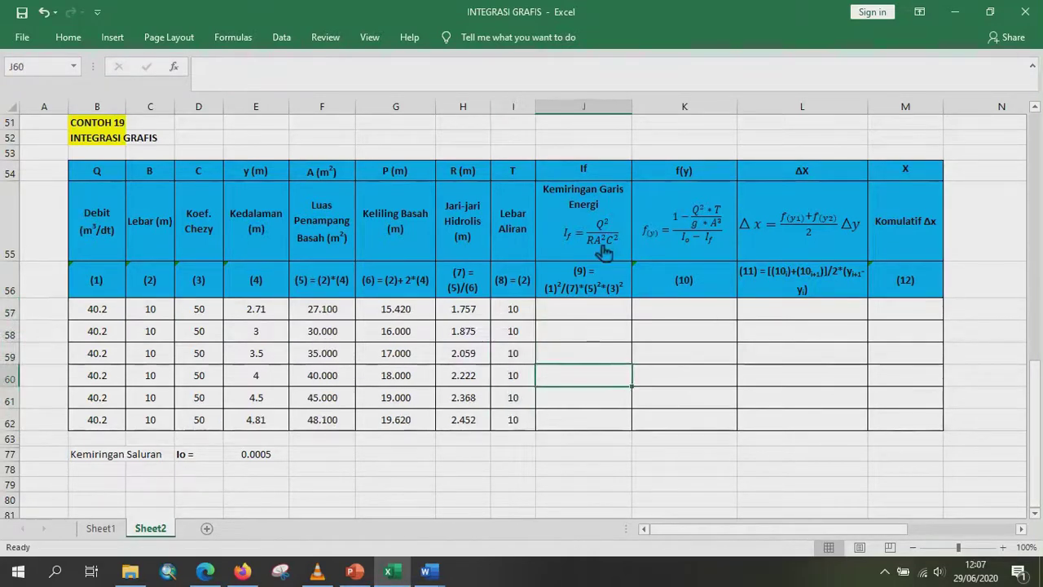
# Start the energy slope If in J57 from the squared discharge, entering the formula =B57^2/9.
pyautogui.click(590, 313)
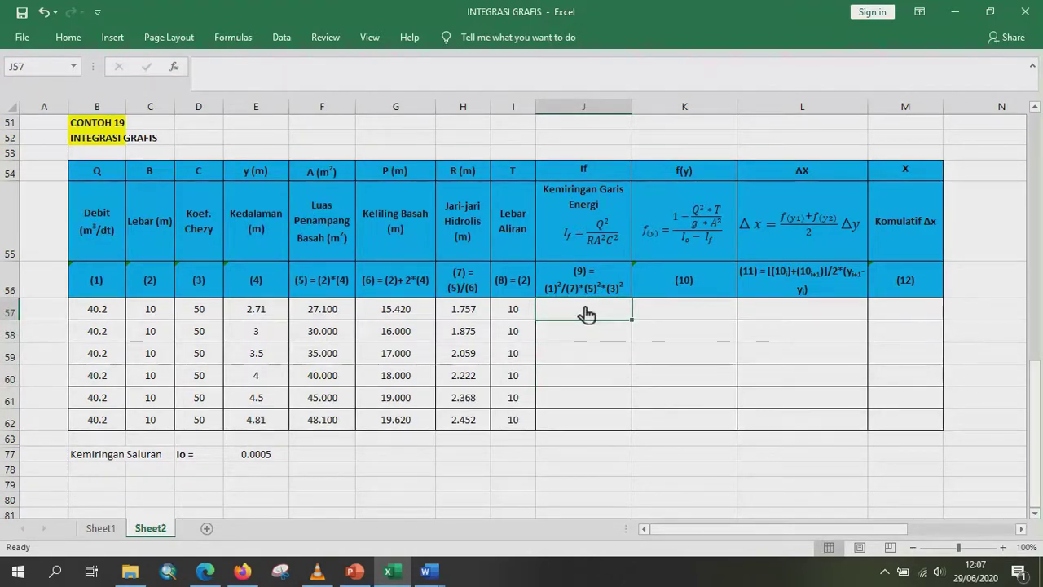
pyautogui.write('=')
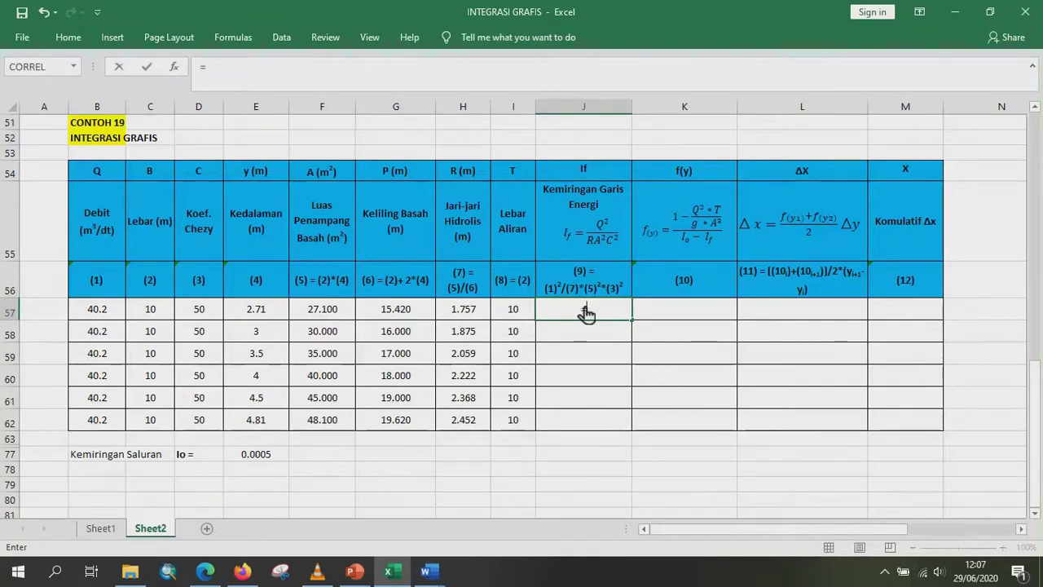
pyautogui.click(118, 316)
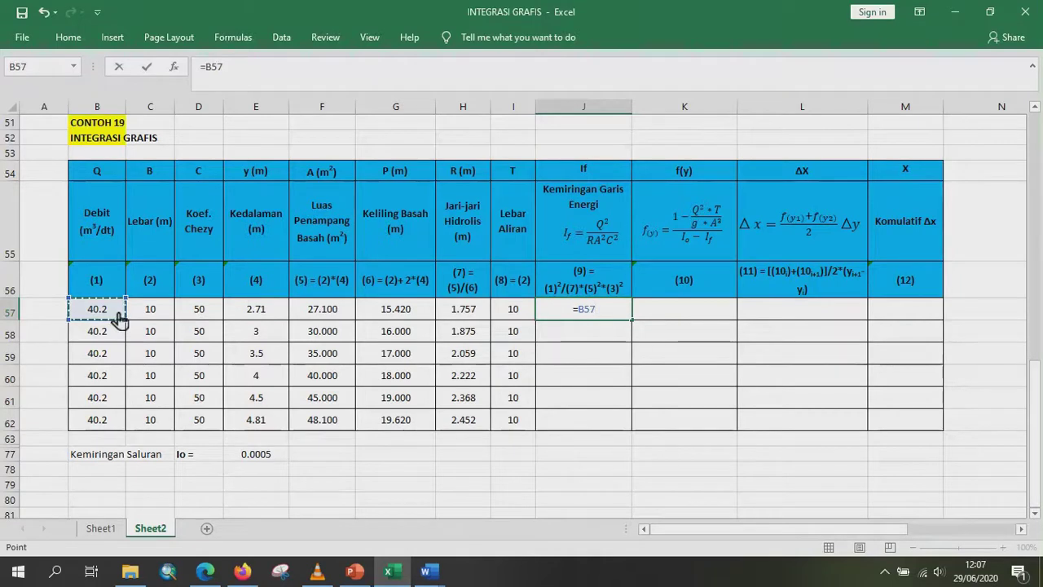
pyautogui.write('^2')
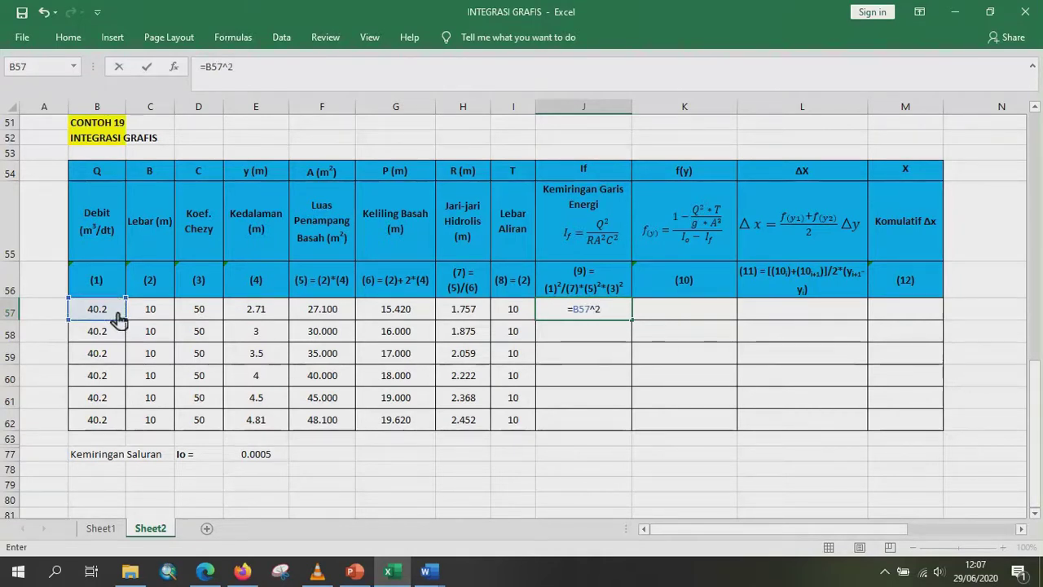
pyautogui.write('/9')
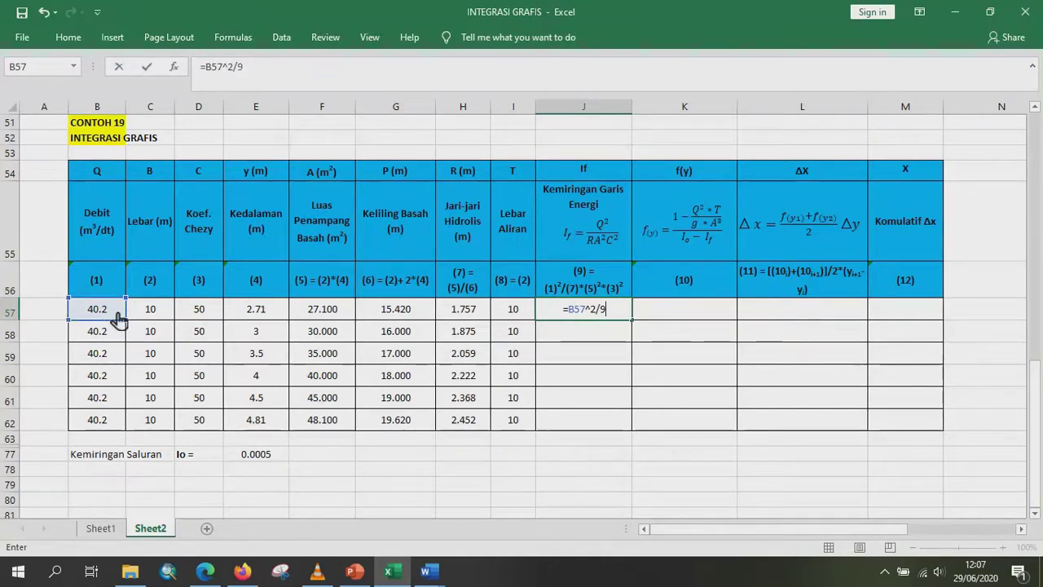
pyautogui.click(477, 307)
pyautogui.click(620, 312)
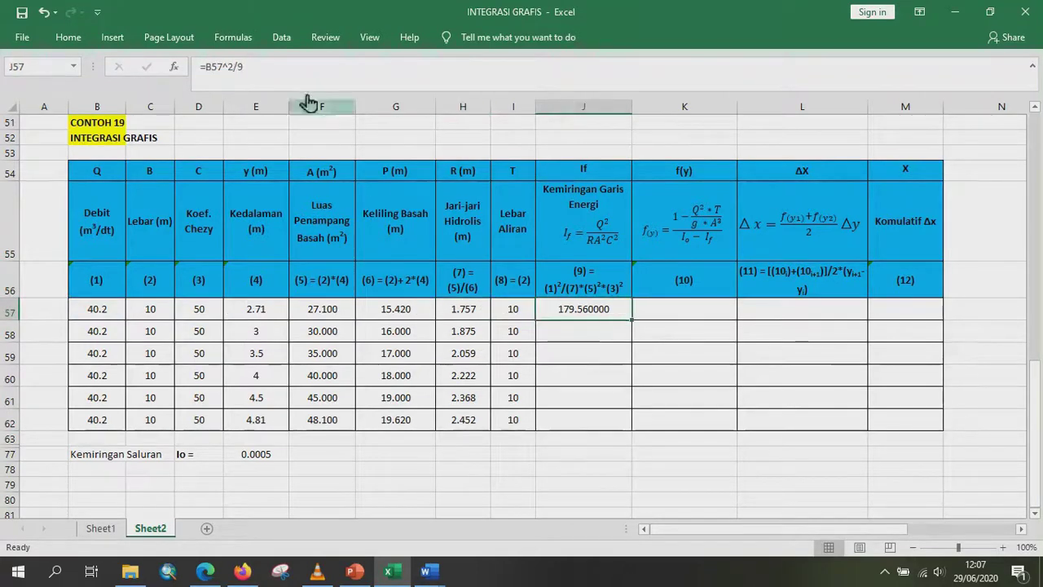
# Correct the energy slope formula in J57 to =B57^2/(H57*F57^2*D57^2) and copy it down to J62.
pyautogui.click(241, 68)
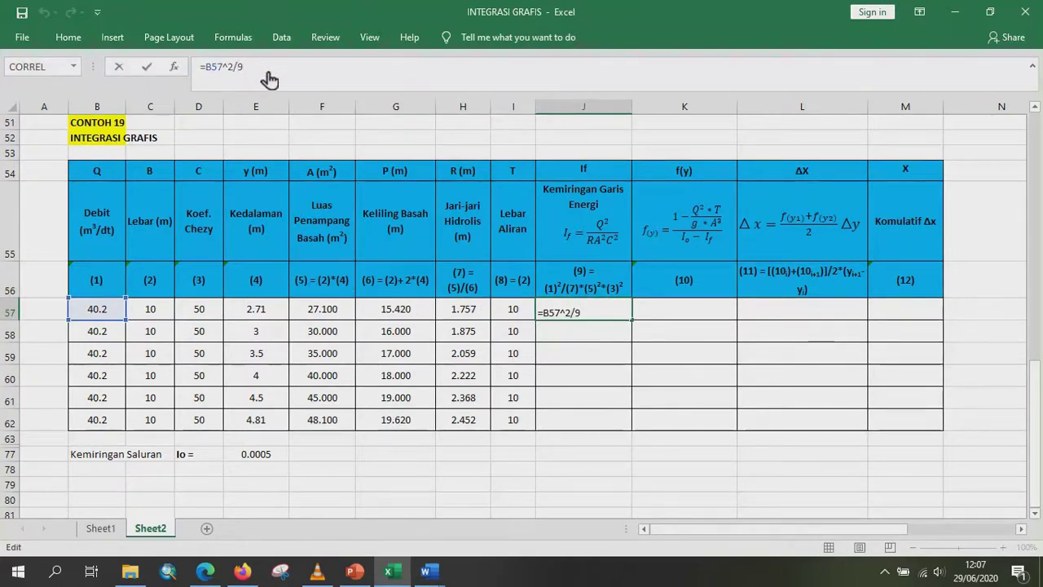
pyautogui.write('(')
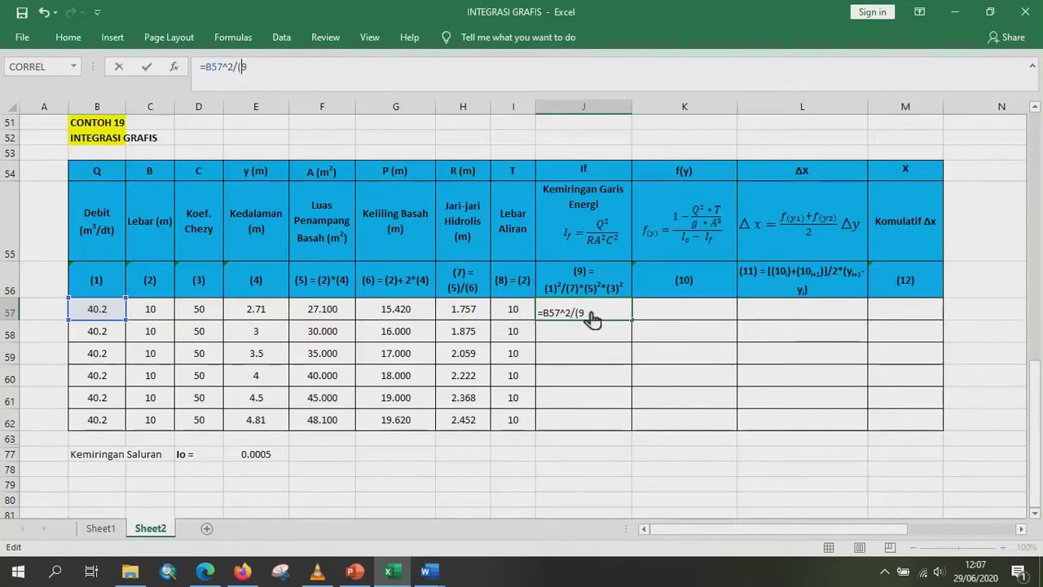
pyautogui.press('Delete')
pyautogui.click(485, 314)
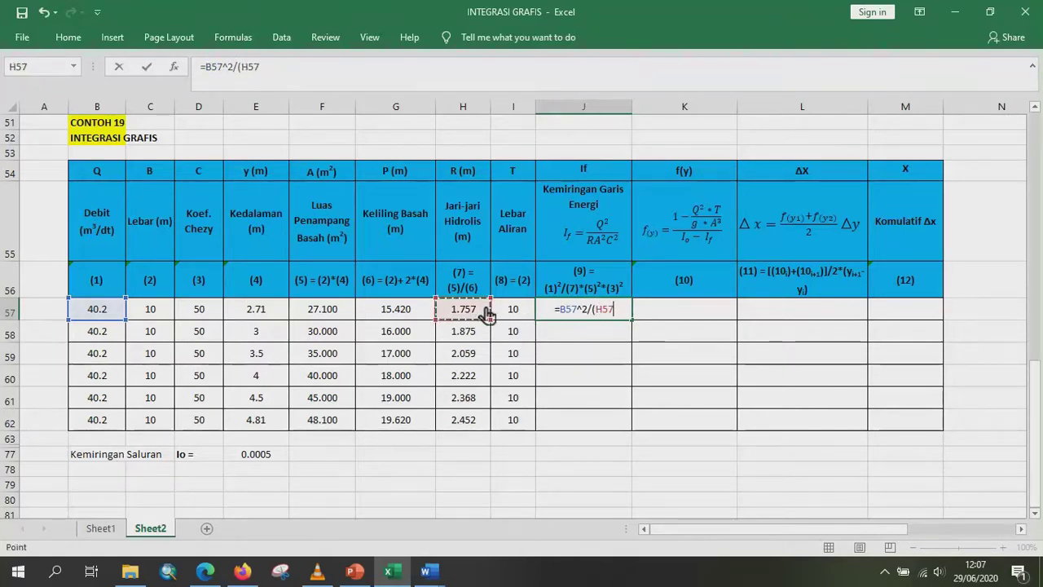
pyautogui.write('*')
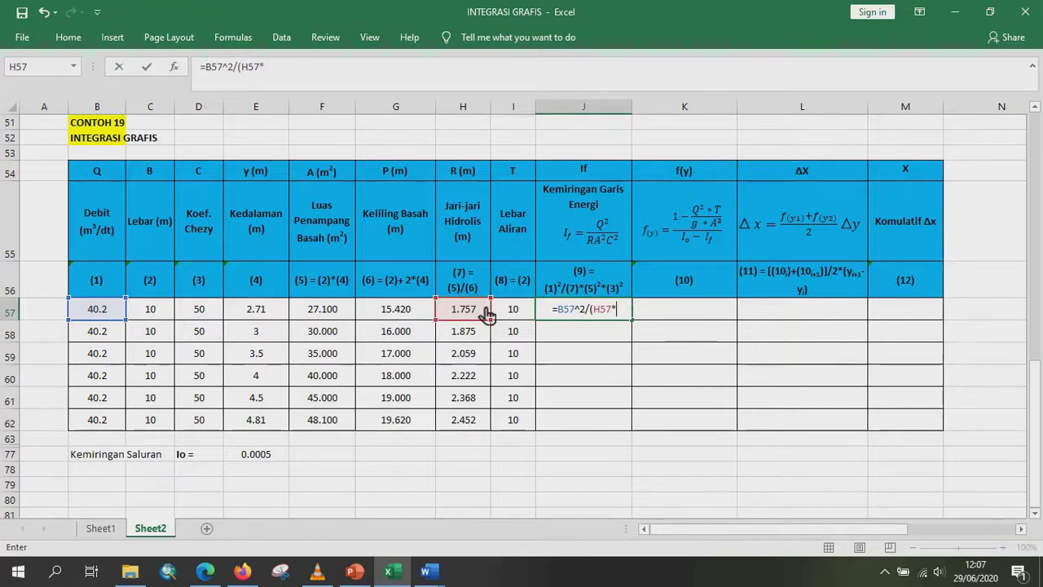
pyautogui.click(330, 316)
pyautogui.write('^2')
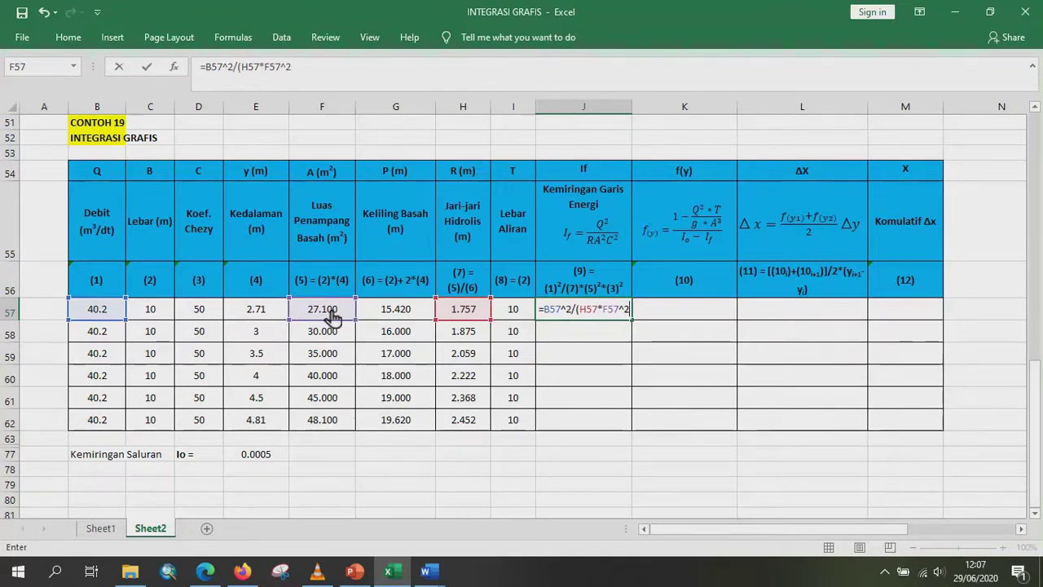
pyautogui.write('*')
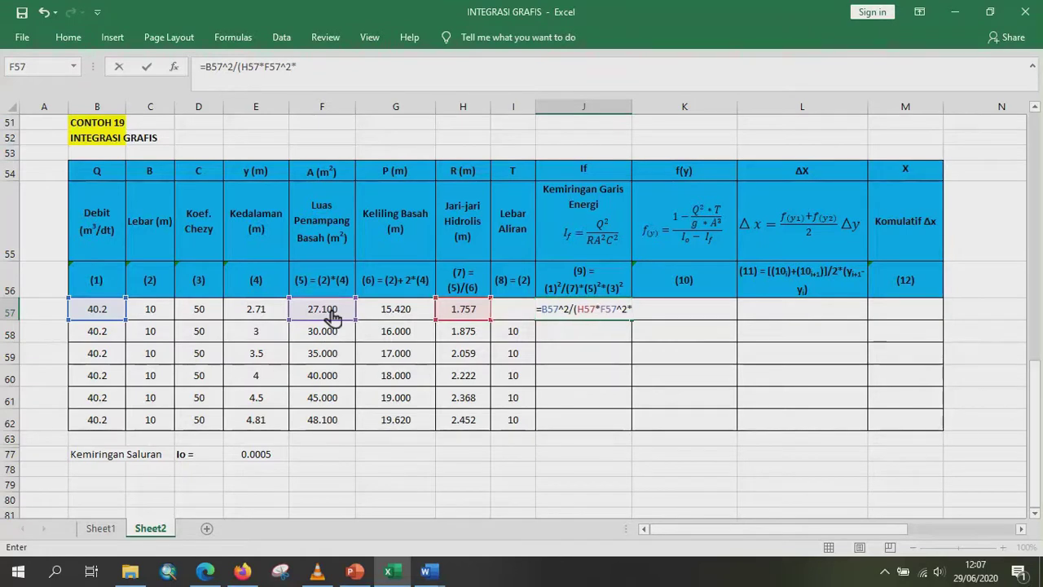
pyautogui.click(220, 319)
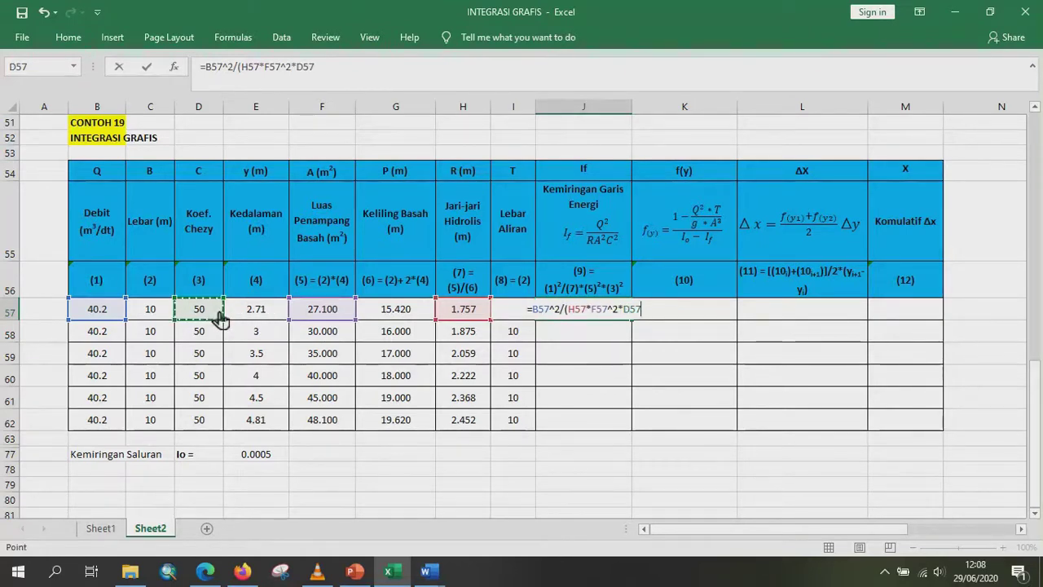
pyautogui.write('^2)')
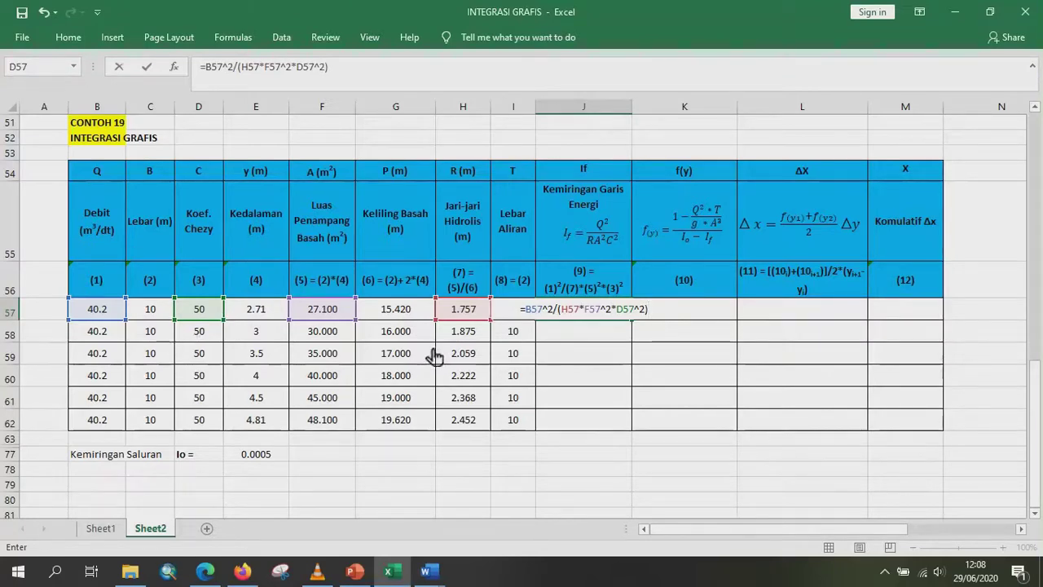
pyautogui.press('Return')
pyautogui.click(611, 314)
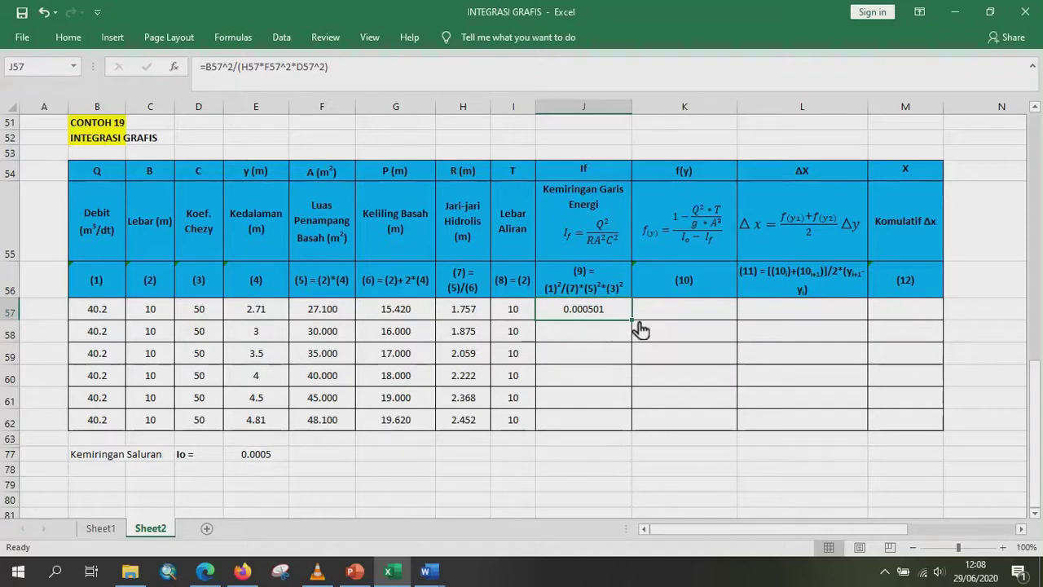
pyautogui.moveTo(637, 321); pyautogui.dragTo(640, 429)
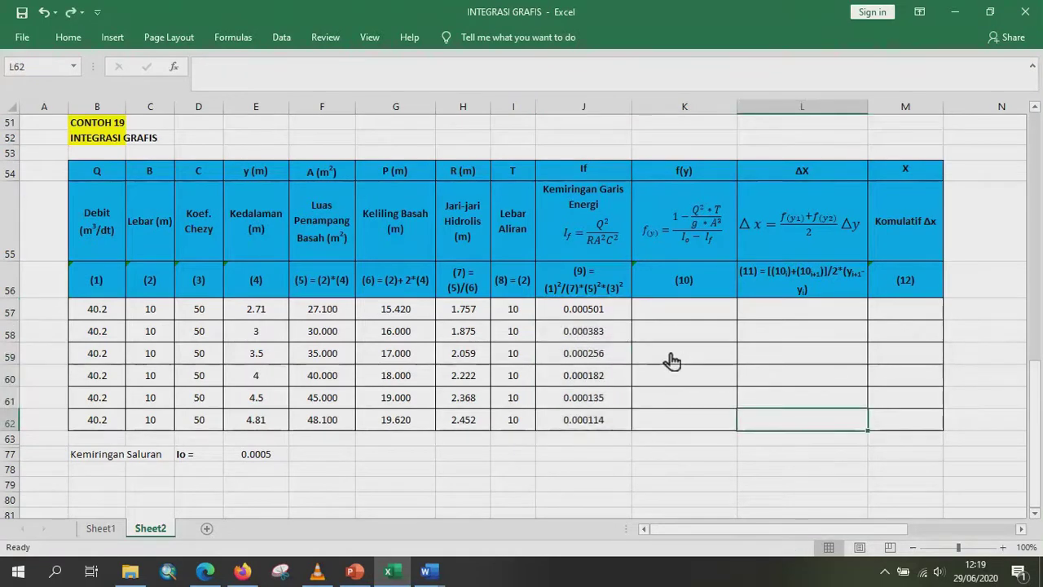
# Enter 0 as the f(y) value for the first depth in K57.
pyautogui.click(678, 310)
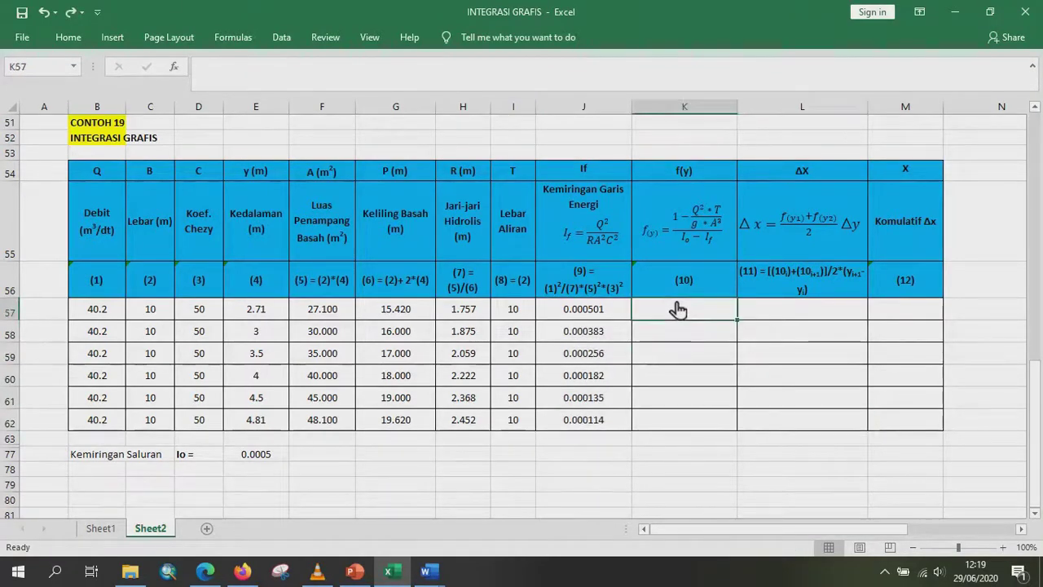
pyautogui.click(695, 224)
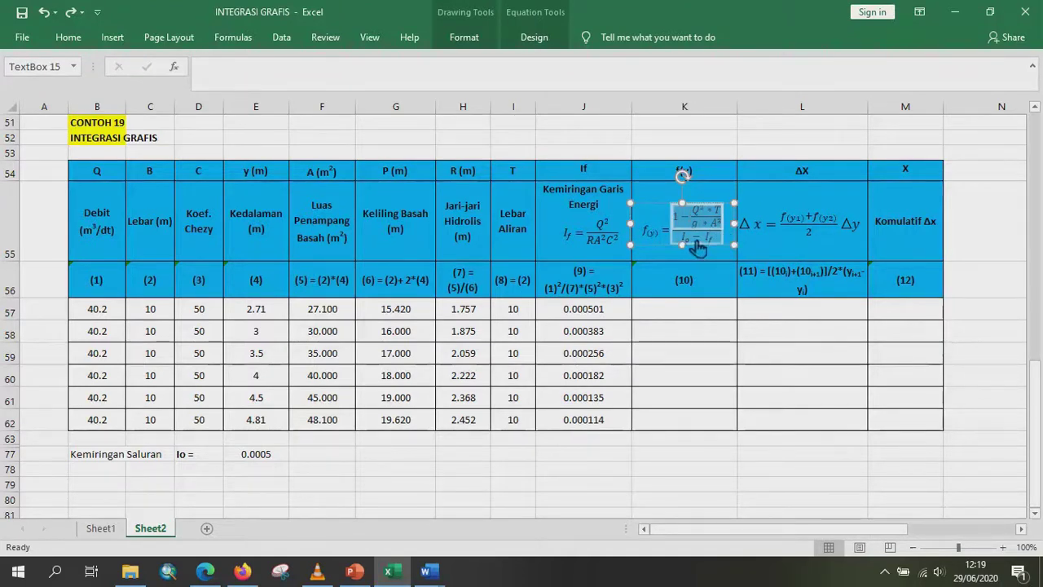
pyautogui.click(711, 313)
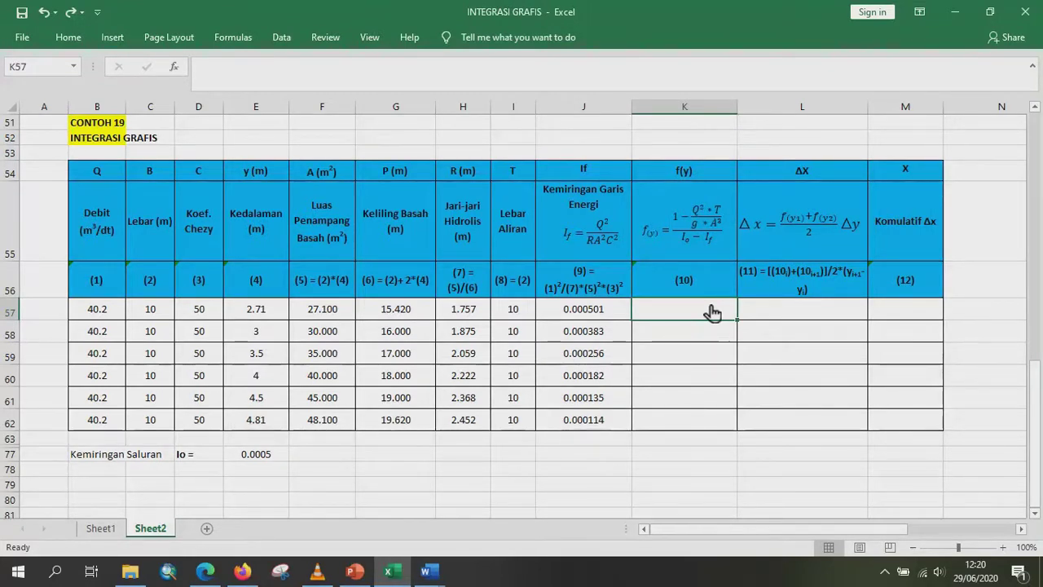
pyautogui.write('0')
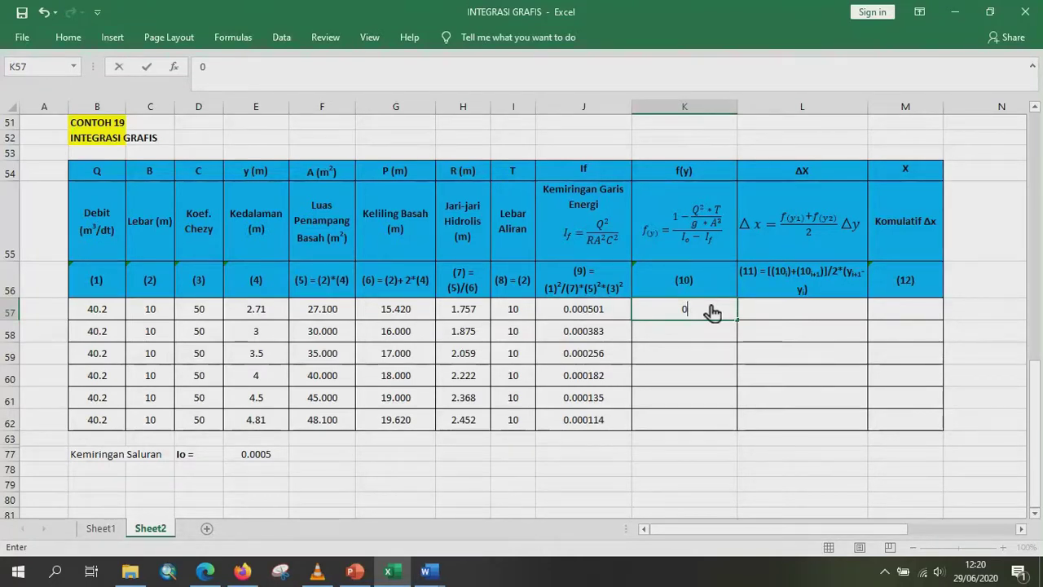
pyautogui.press('Return')
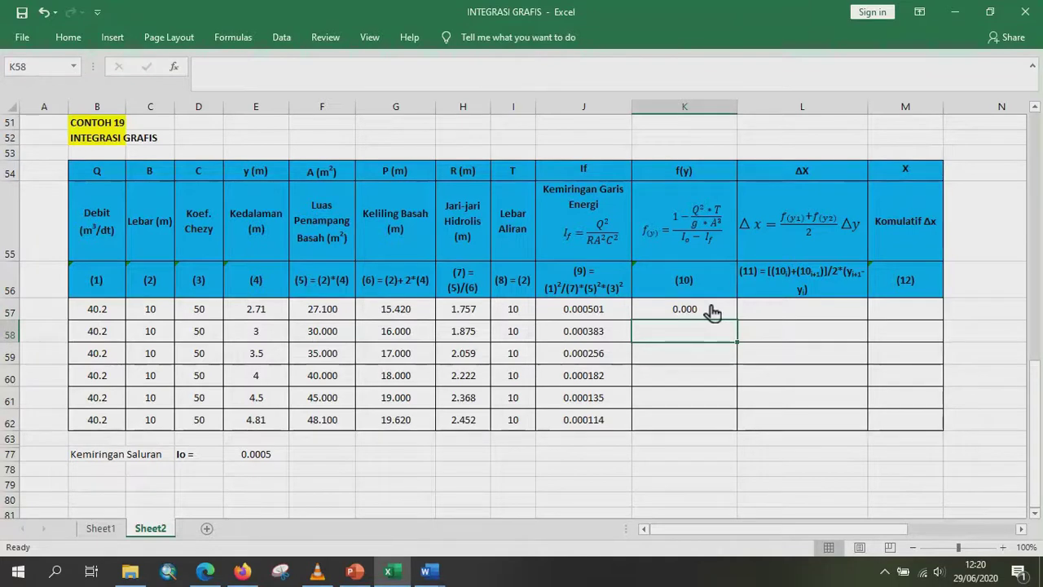
# Begin the f(y) formula in K58 with the numerator =(1-((B58^2*I58)/(9.81*F58^3))).
pyautogui.write('=')
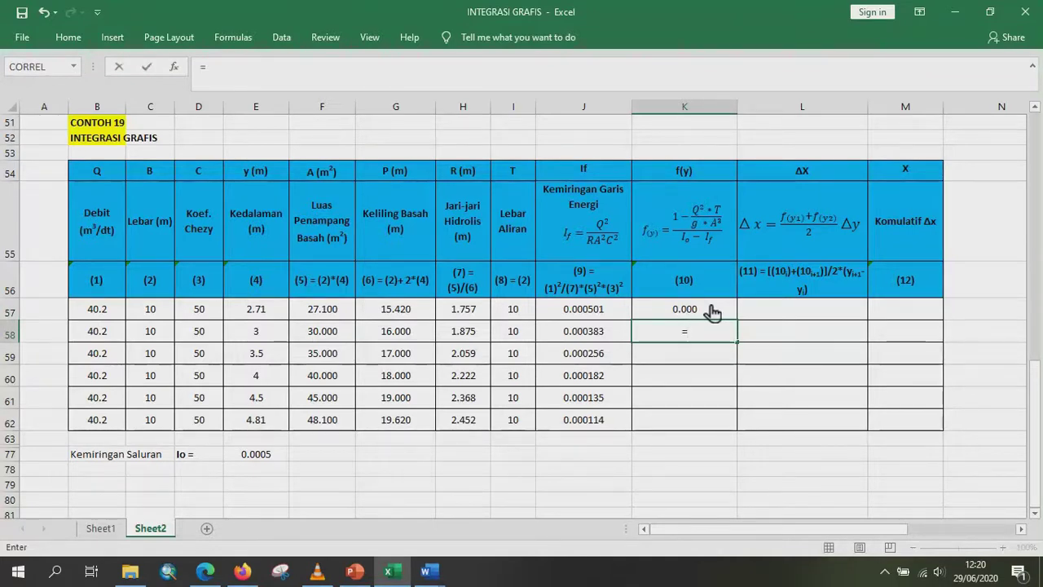
pyautogui.write('(')
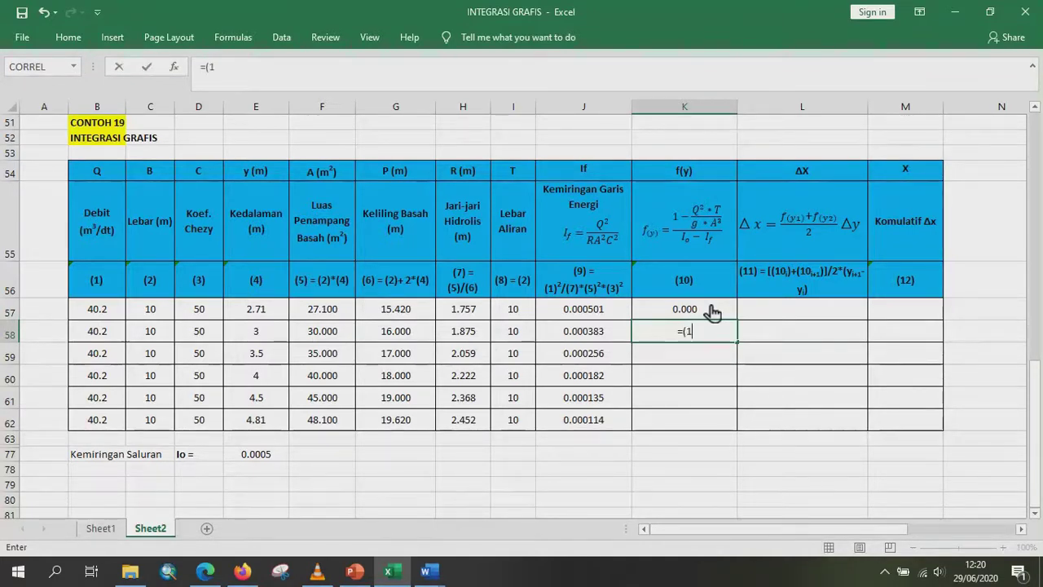
pyautogui.write('1-((')
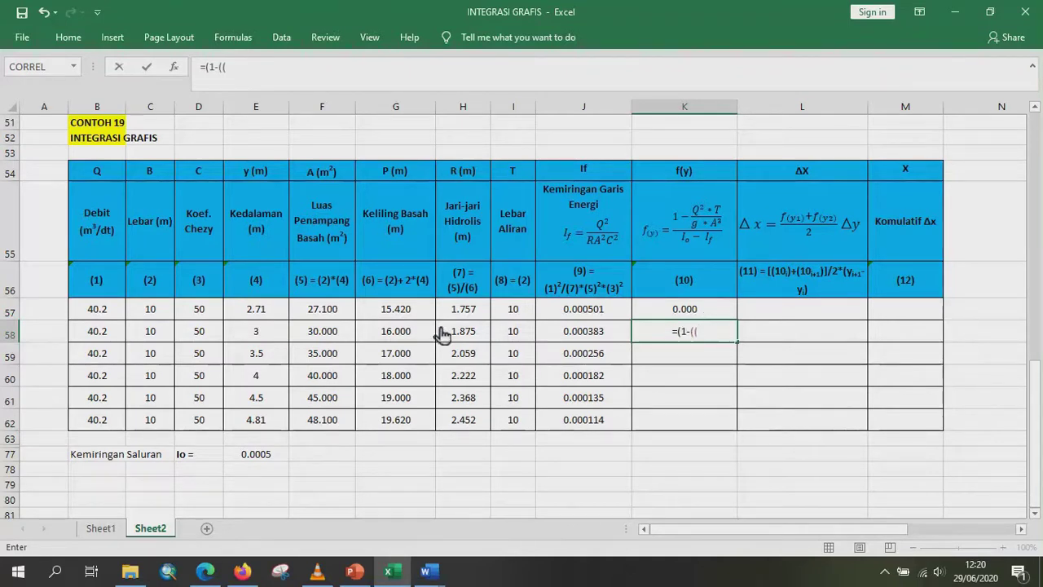
pyautogui.click(120, 334)
pyautogui.write('^2')
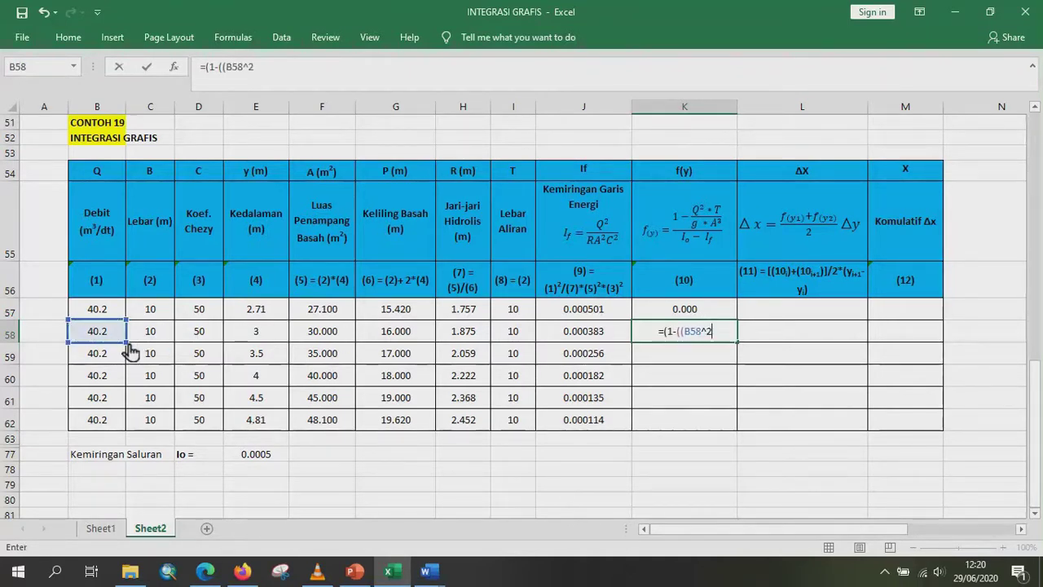
pyautogui.write('*')
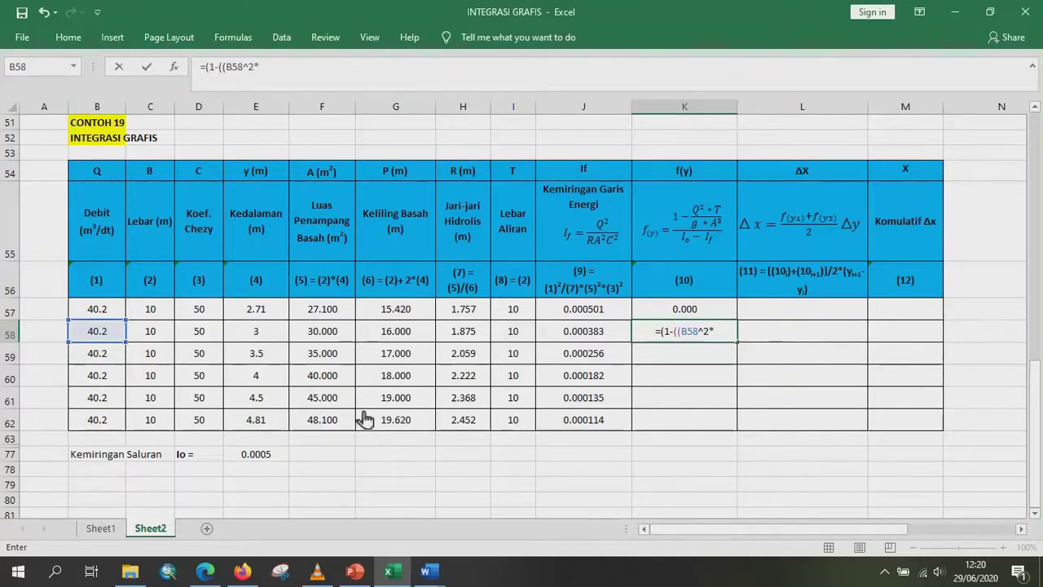
pyautogui.click(521, 334)
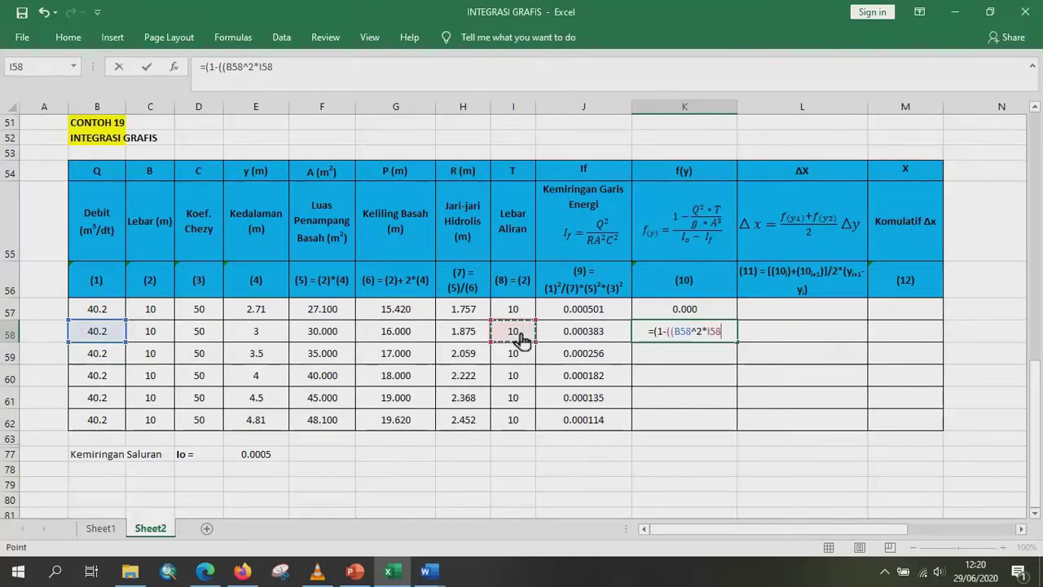
pyautogui.write(')/(')
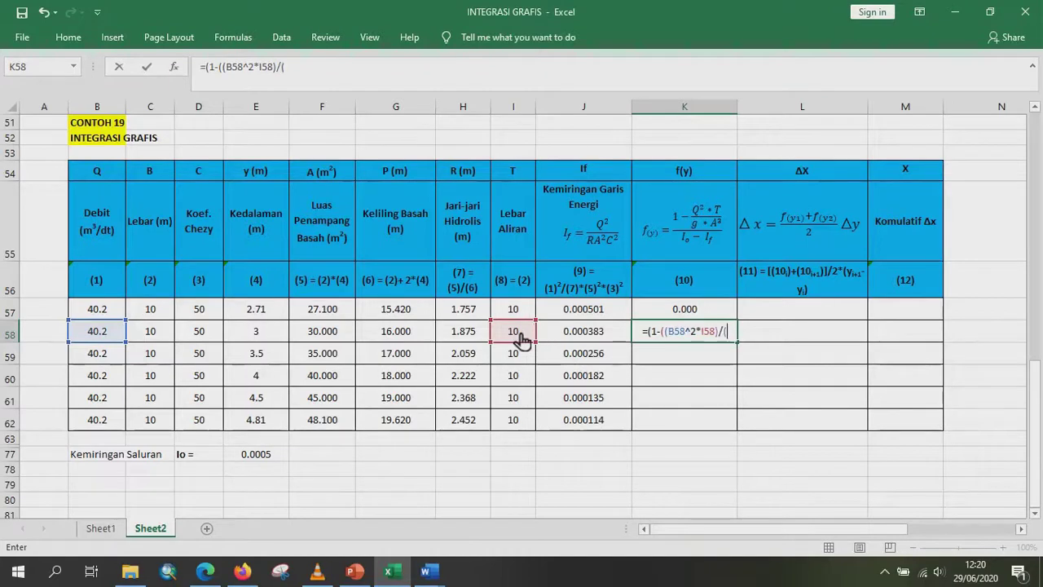
pyautogui.write('9')
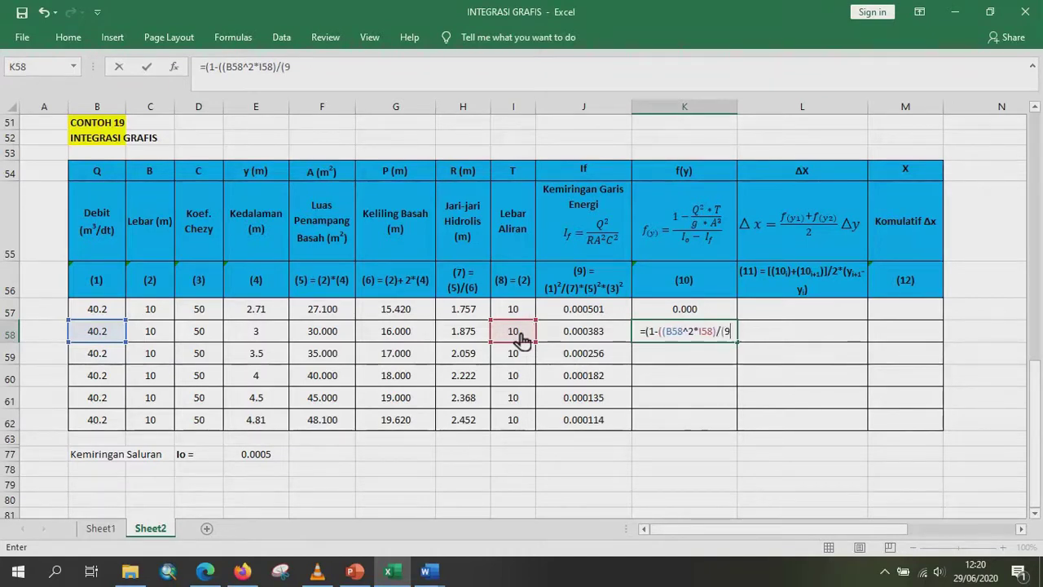
pyautogui.write('.81*')
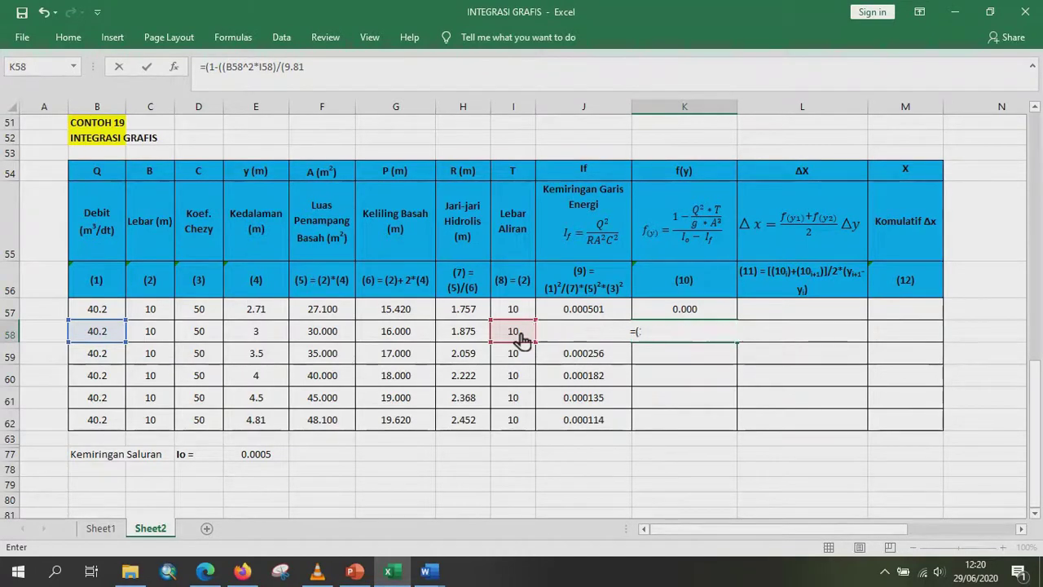
pyautogui.click(341, 336)
pyautogui.write('^3')
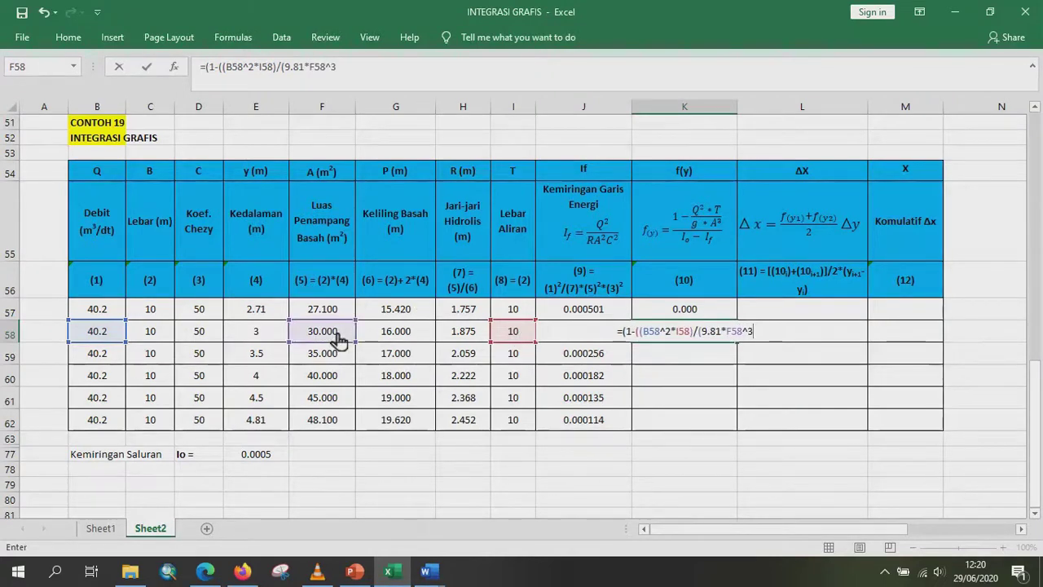
pyautogui.write(')')
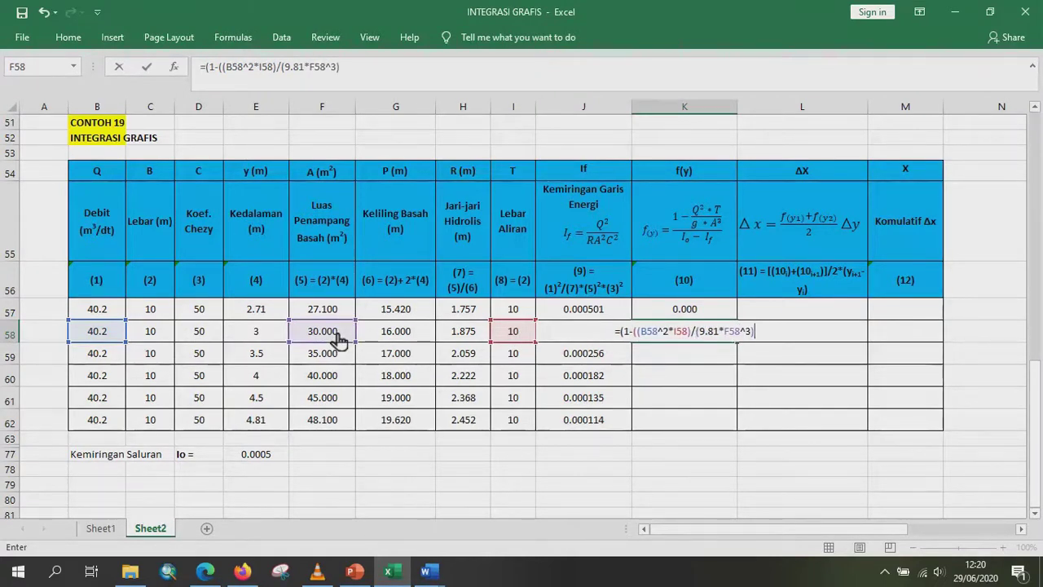
pyautogui.write('))')
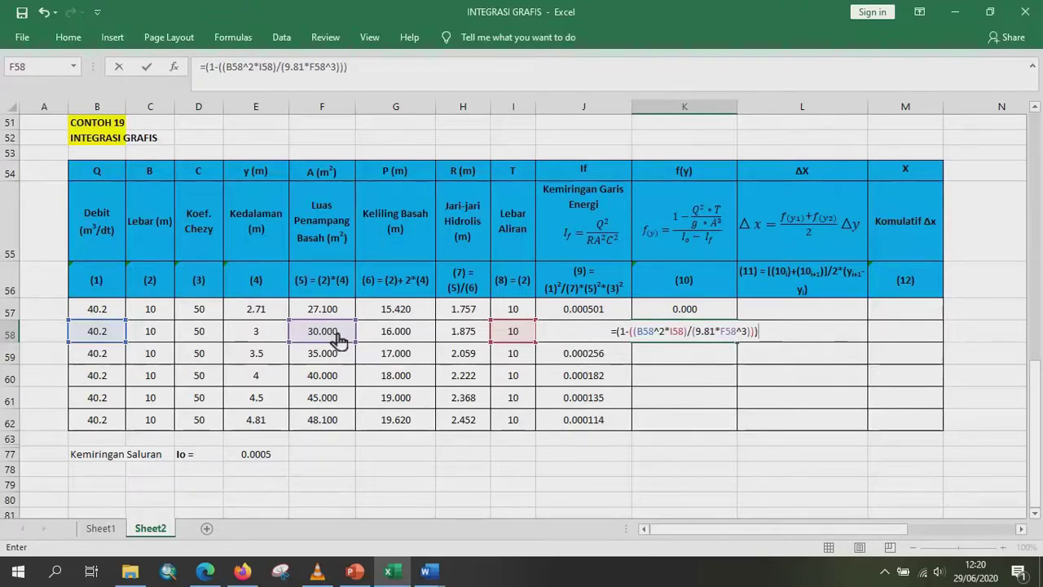
# Divide the K58 numerator by the channel slope minus the energy slope, adding /(E77-J58).
pyautogui.write('/(')
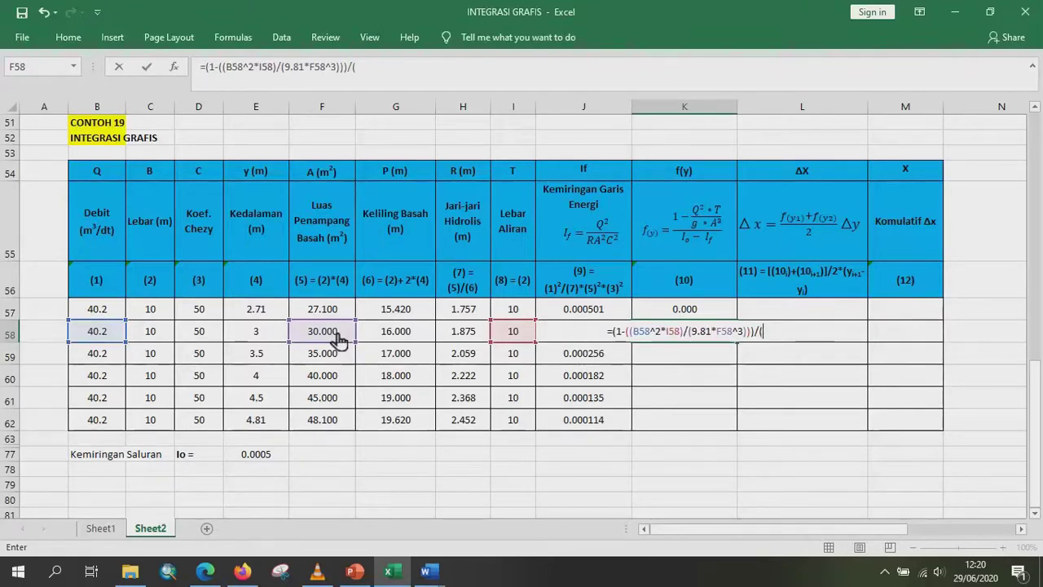
pyautogui.click(277, 458)
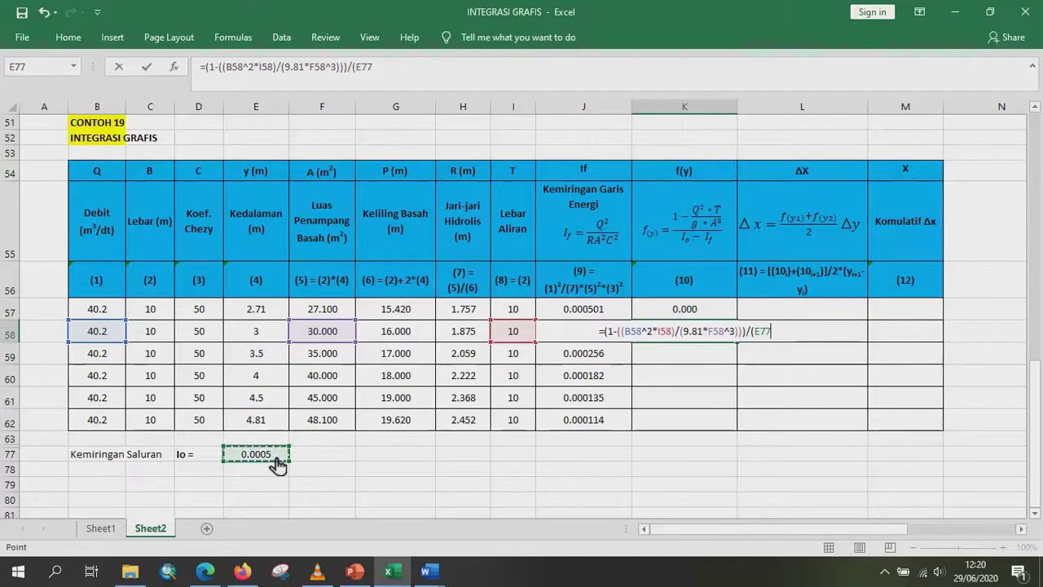
pyautogui.click(401, 79)
pyautogui.write('-')
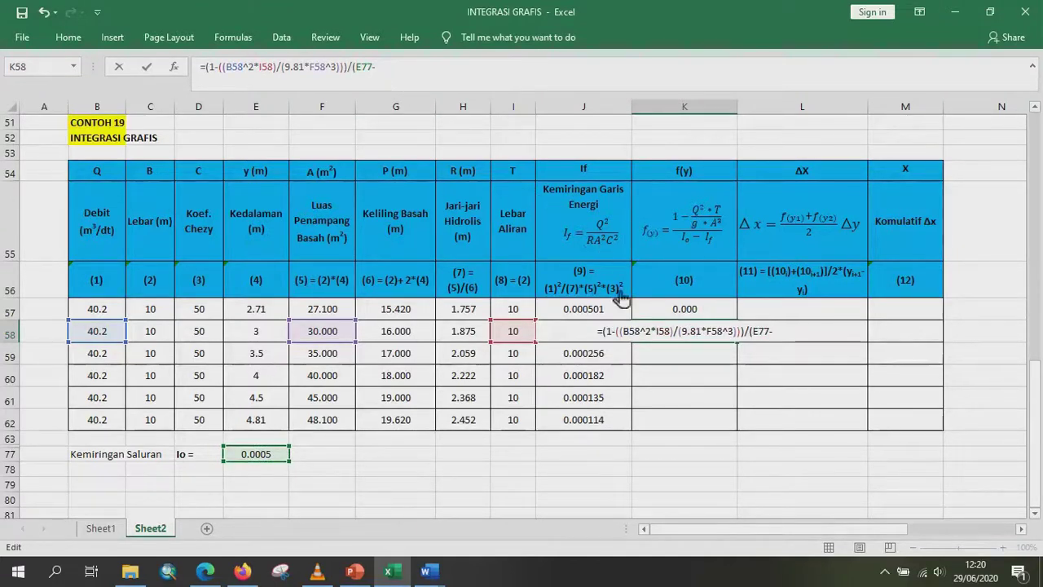
pyautogui.click(604, 351)
pyautogui.press('Up')
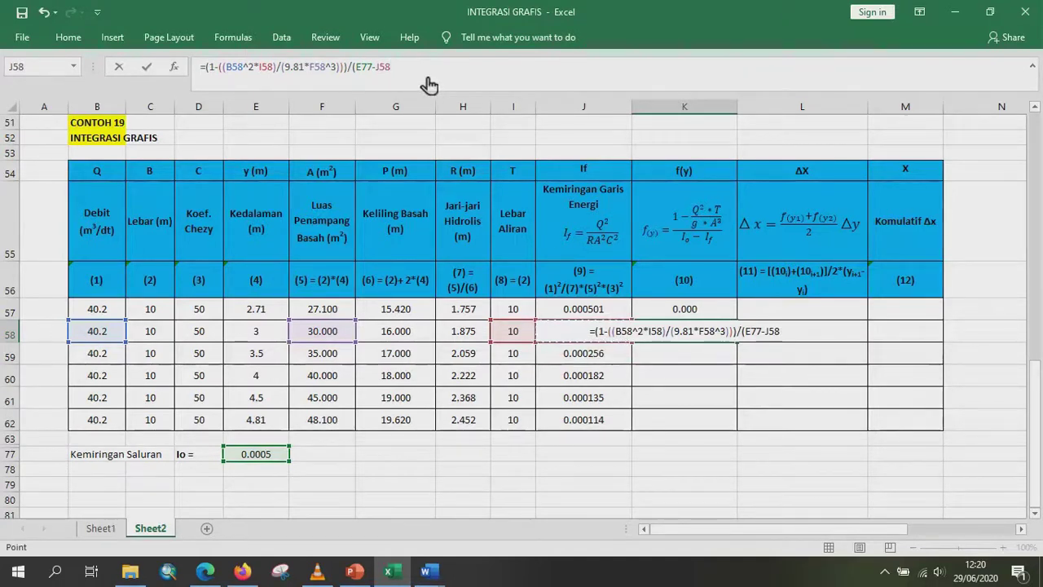
pyautogui.write(')')
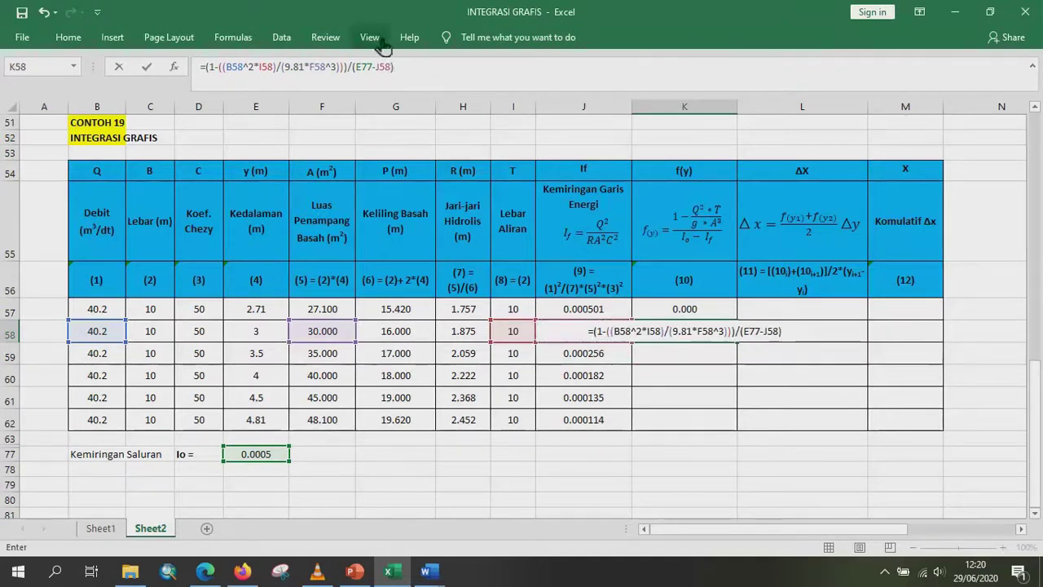
# Wrap the slope difference in the K58 formula in an absolute value, making the denominator (ABS(E77-J58)).
pyautogui.click(349, 67)
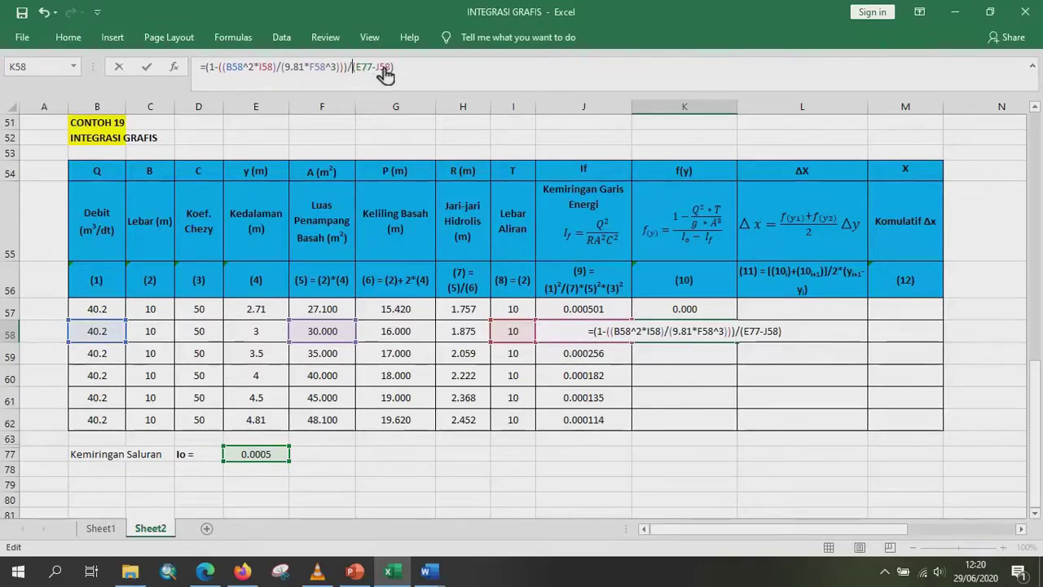
pyautogui.write('abs')
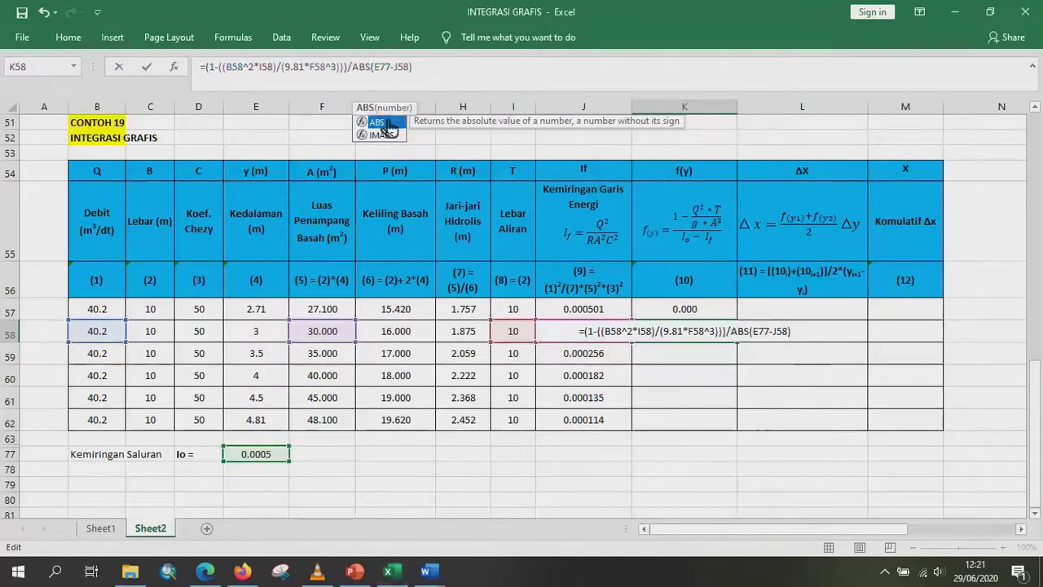
pyautogui.click(381, 75)
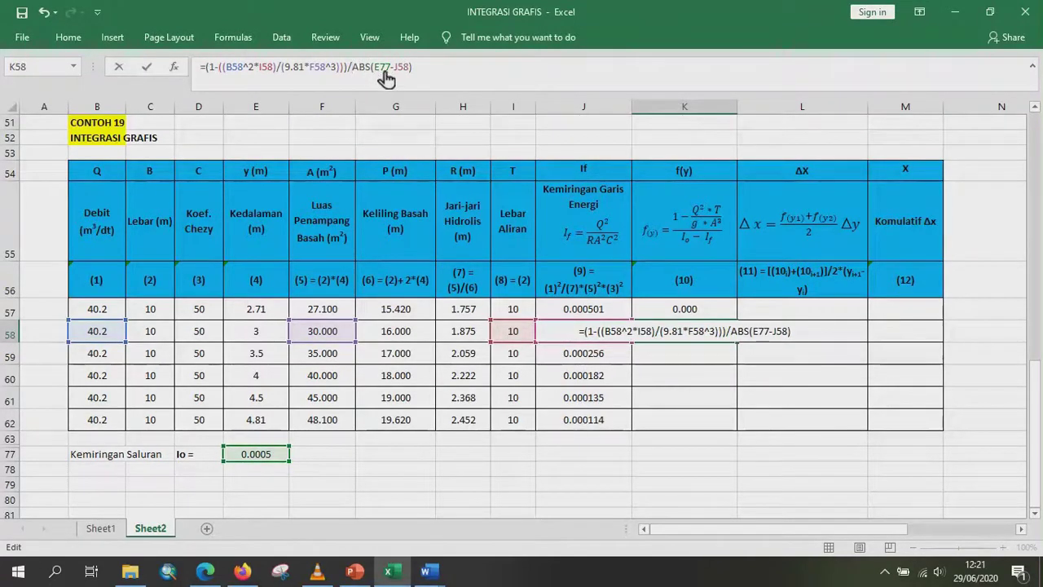
pyautogui.write('(')
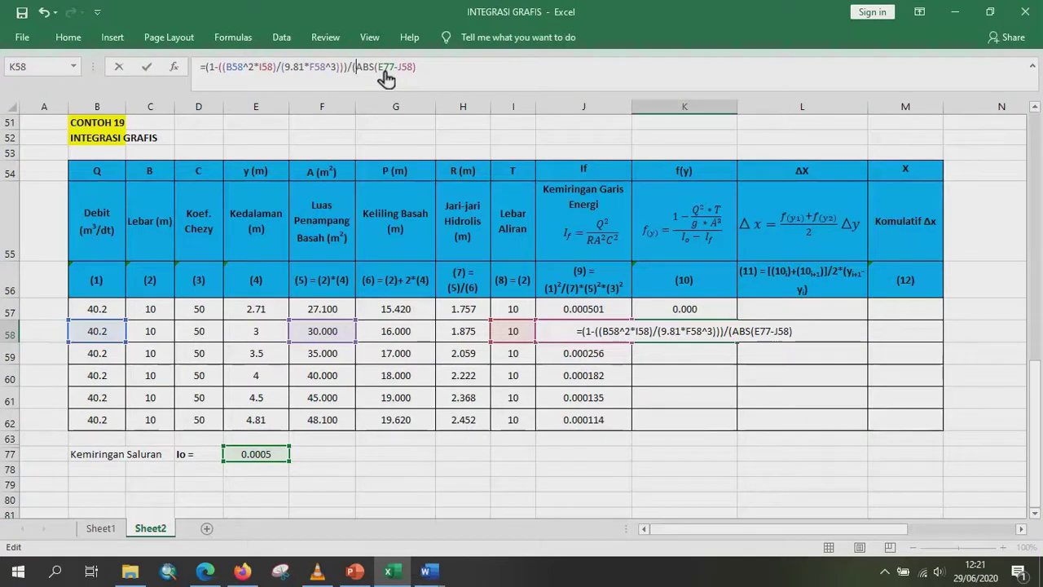
pyautogui.click(447, 76)
pyautogui.write(')')
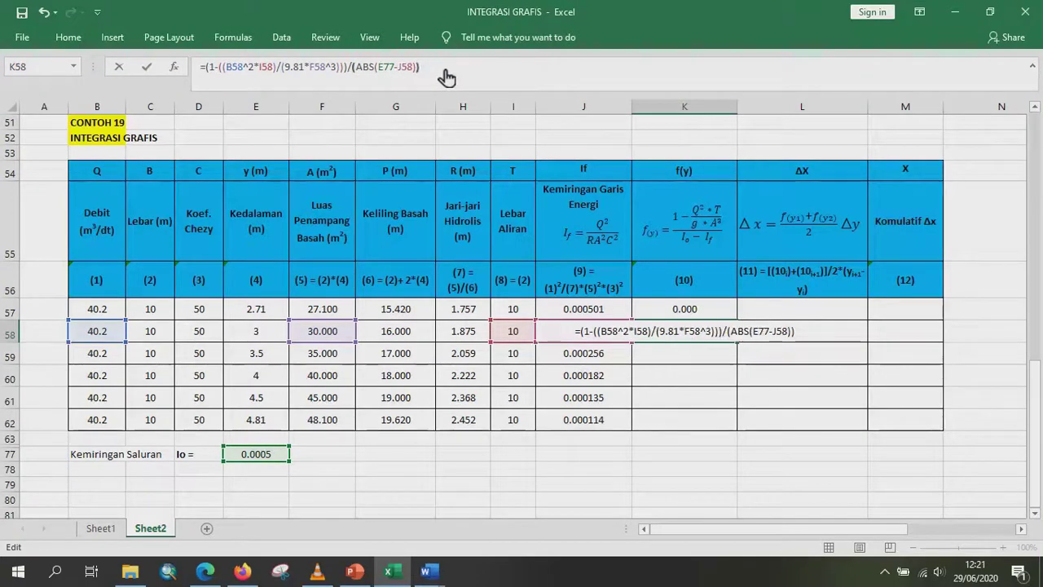
# Make the channel slope reference in the K58 formula absolute as $E$77 and enter the formula.
pyautogui.click(383, 67)
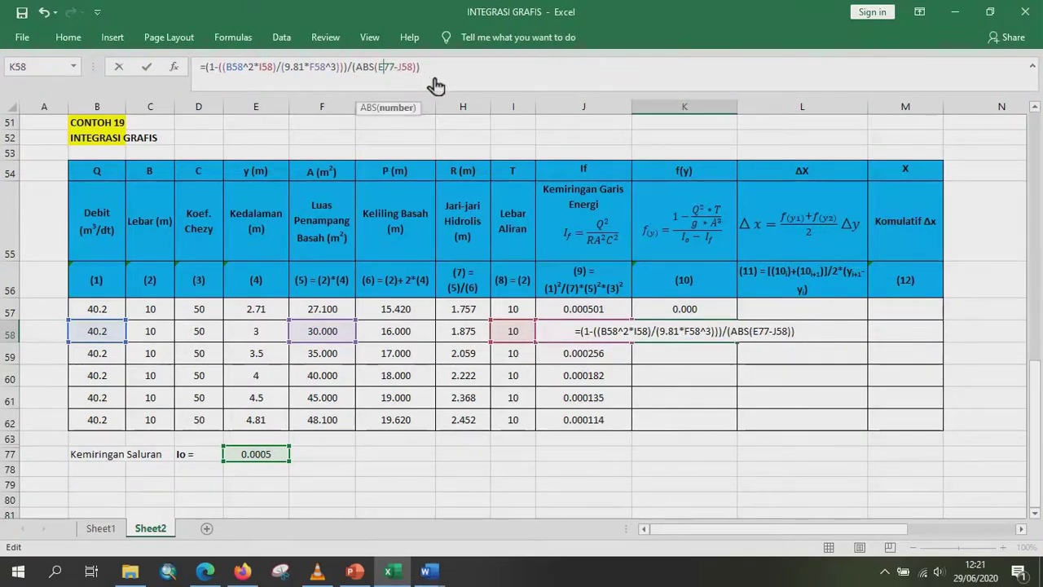
pyautogui.write('$E')
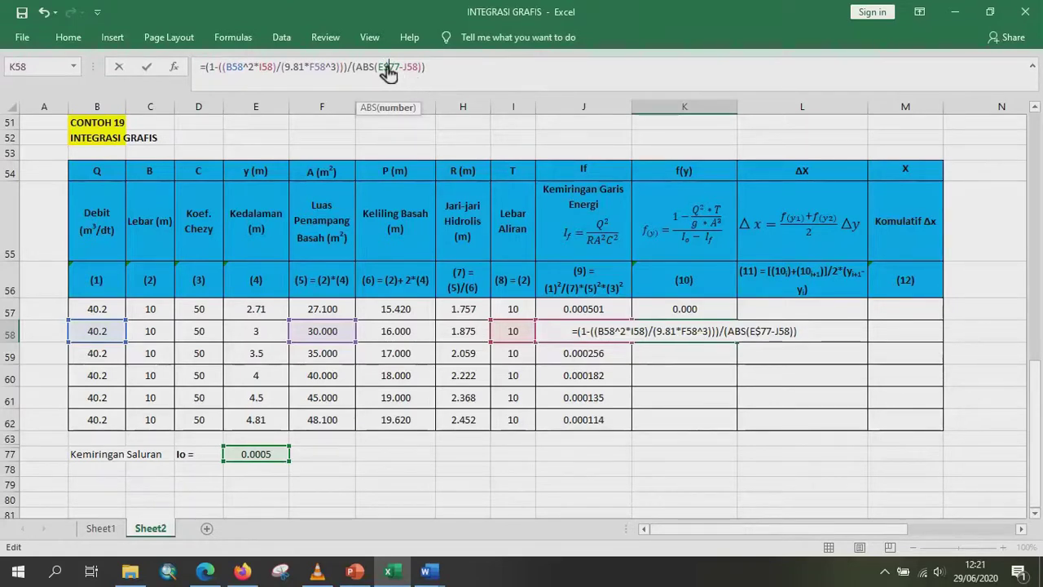
pyautogui.write('$')
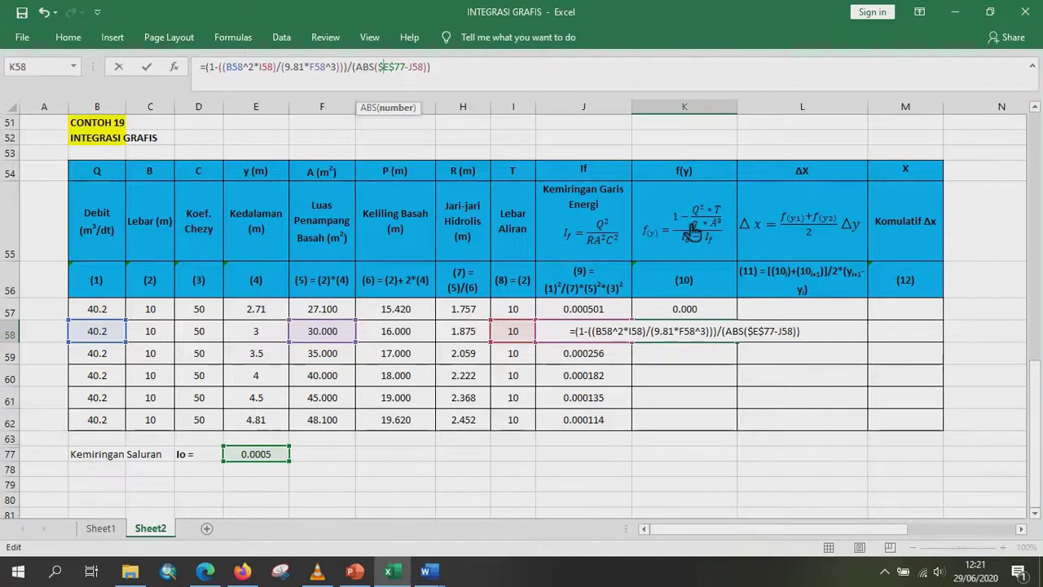
pyautogui.press('Return')
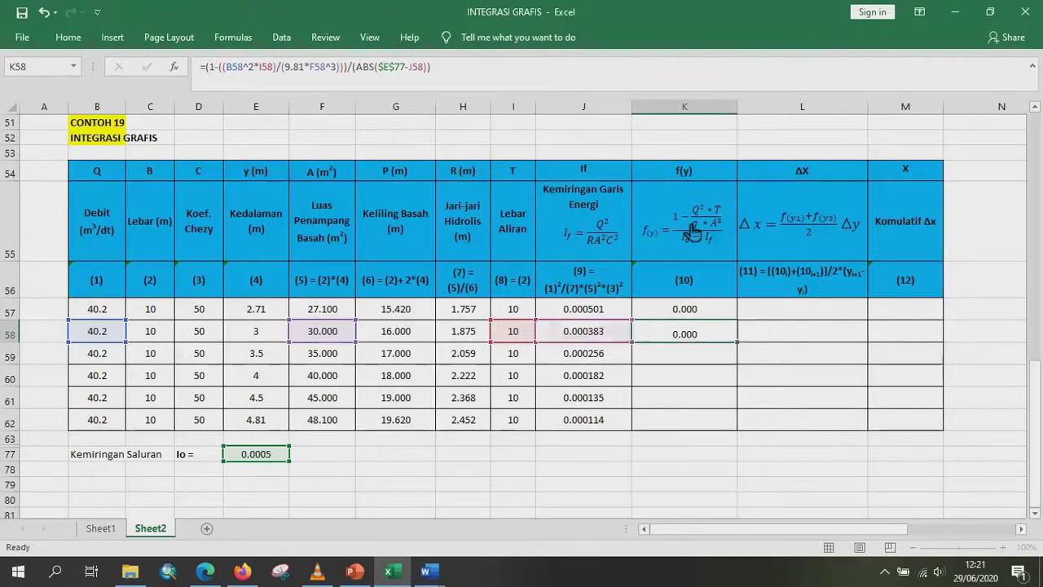
# Reduce the f(y) value in K58 to two decimal places and copy its formula down to K62.
pyautogui.click(727, 337)
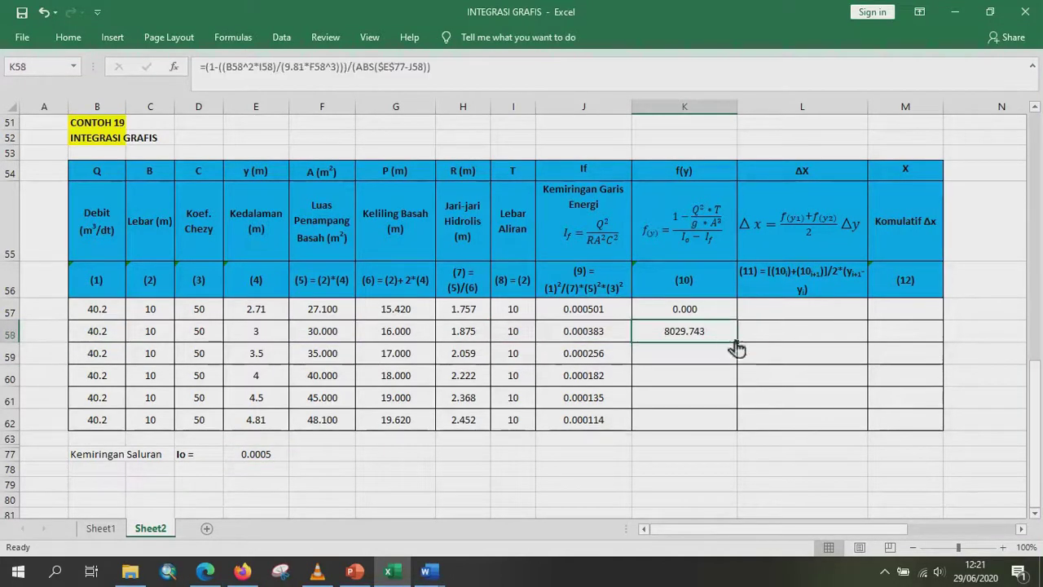
pyautogui.click(69, 36)
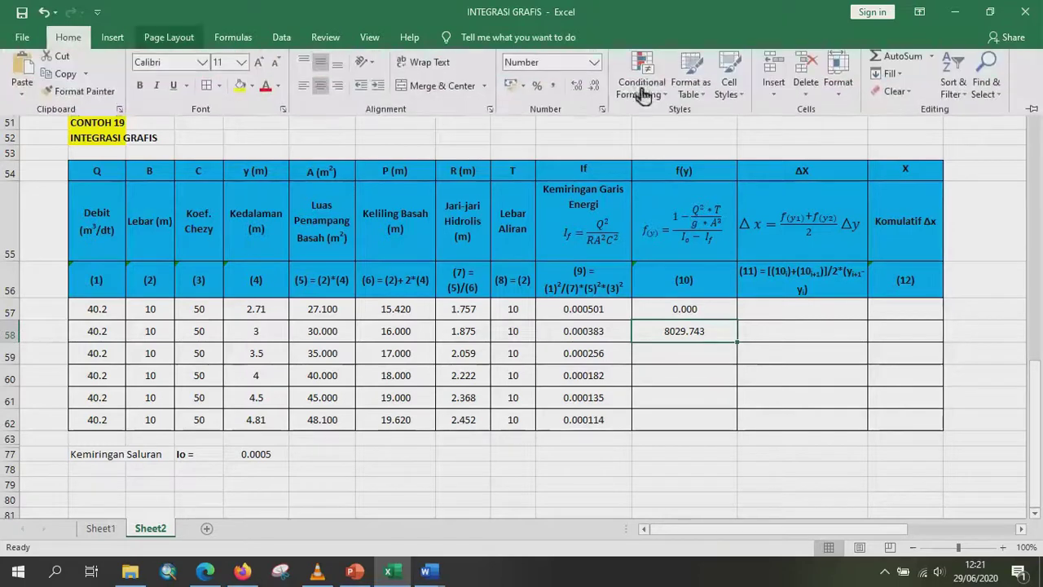
pyautogui.click(593, 88)
pyautogui.click(727, 342)
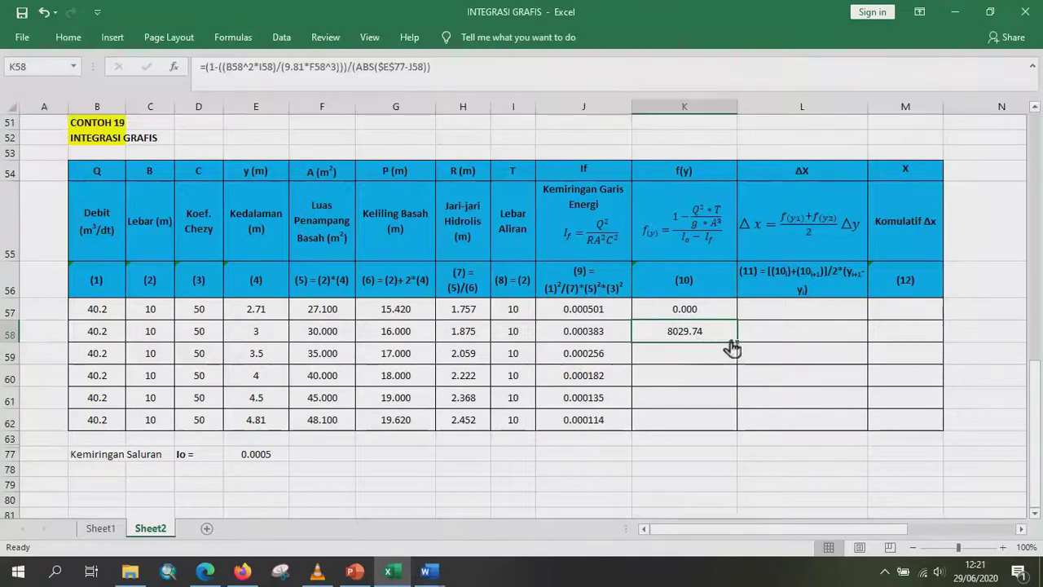
pyautogui.moveTo(737, 342); pyautogui.dragTo(730, 432)
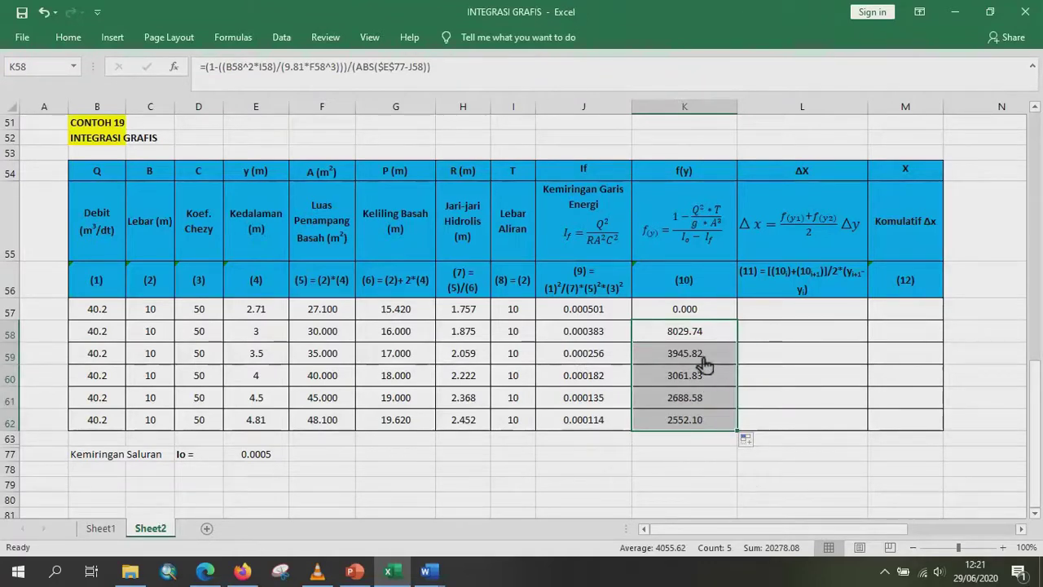
# Enter 0 as the Δx value for the first depth in L57.
pyautogui.click(774, 319)
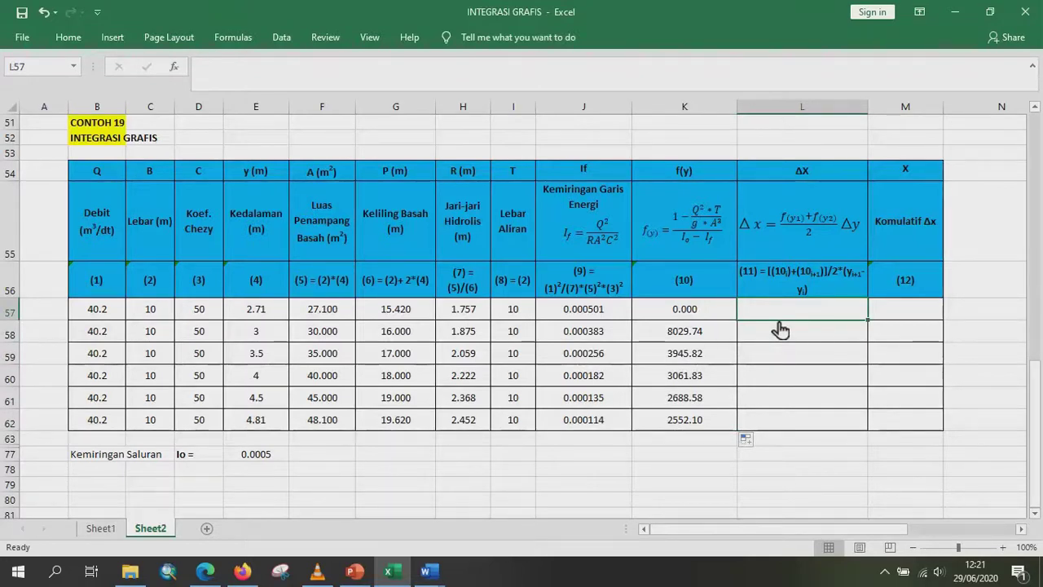
pyautogui.write('0')
pyautogui.press('Return')
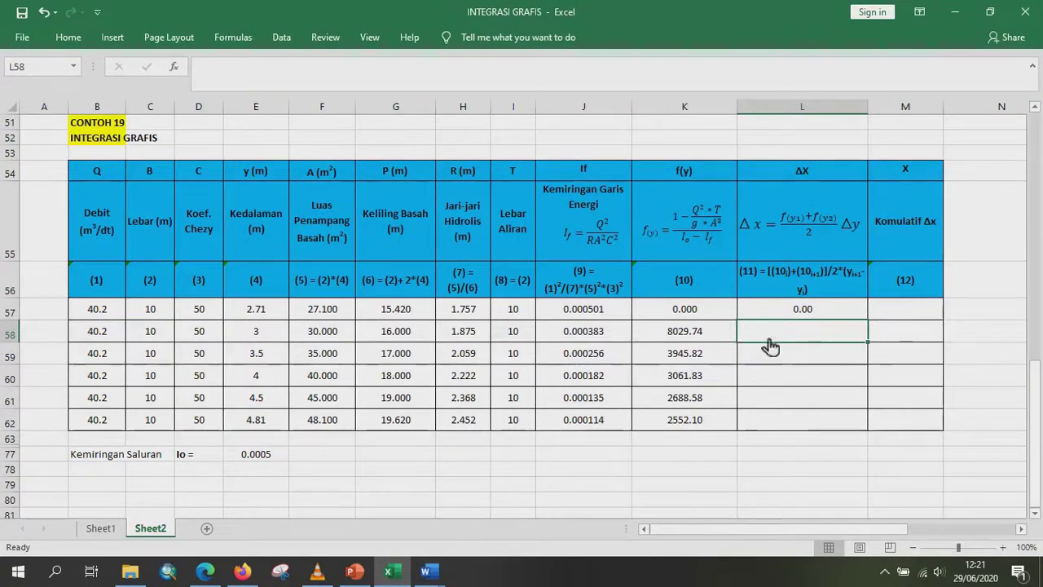
# Start the Δx formula in L58 with the average of the first two f(y) values, =(K57+K58)/2.
pyautogui.write('=')
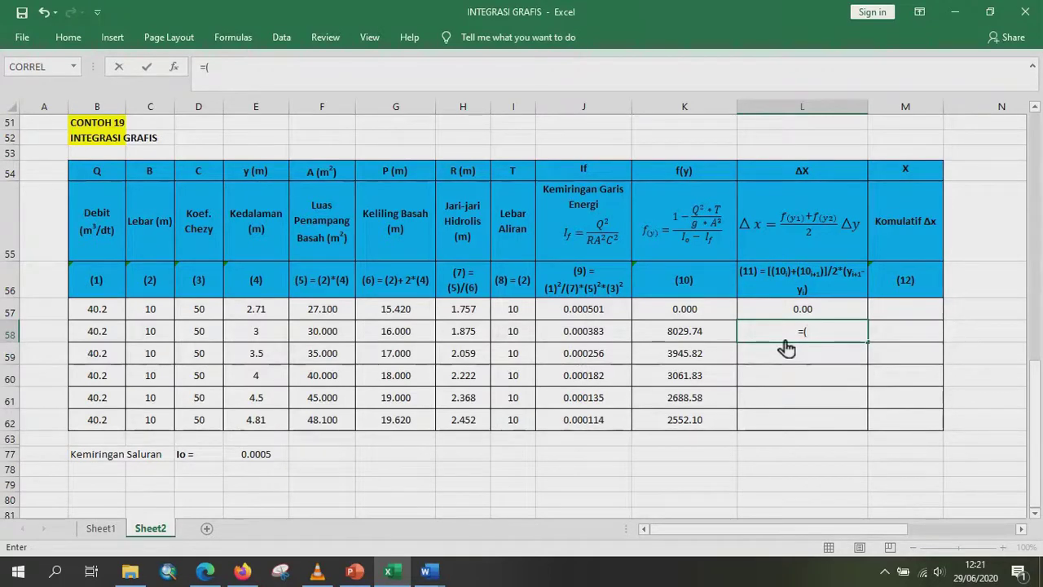
pyautogui.write('(')
pyautogui.click(715, 336)
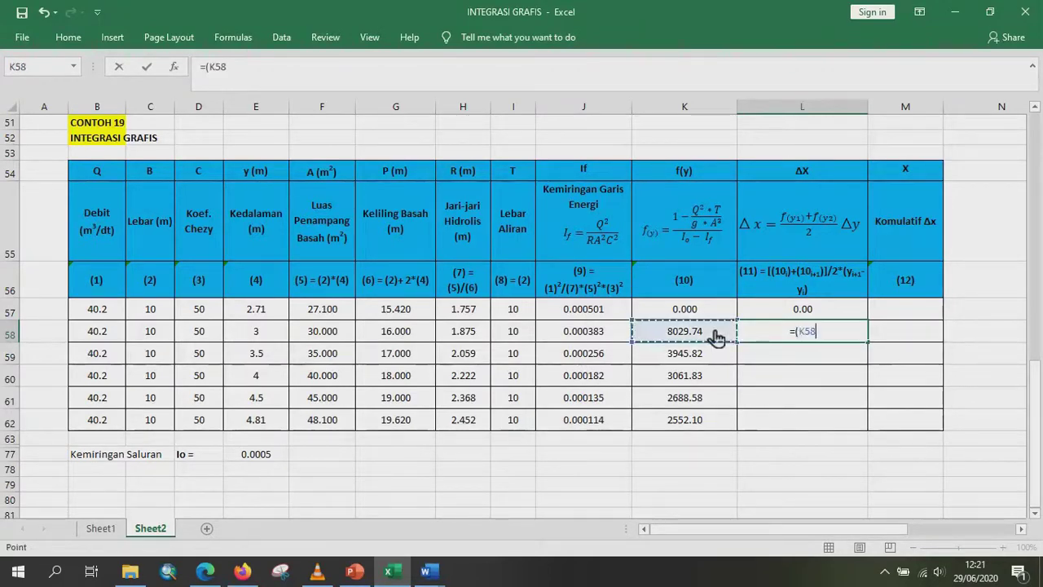
pyautogui.click(721, 315)
pyautogui.write('+')
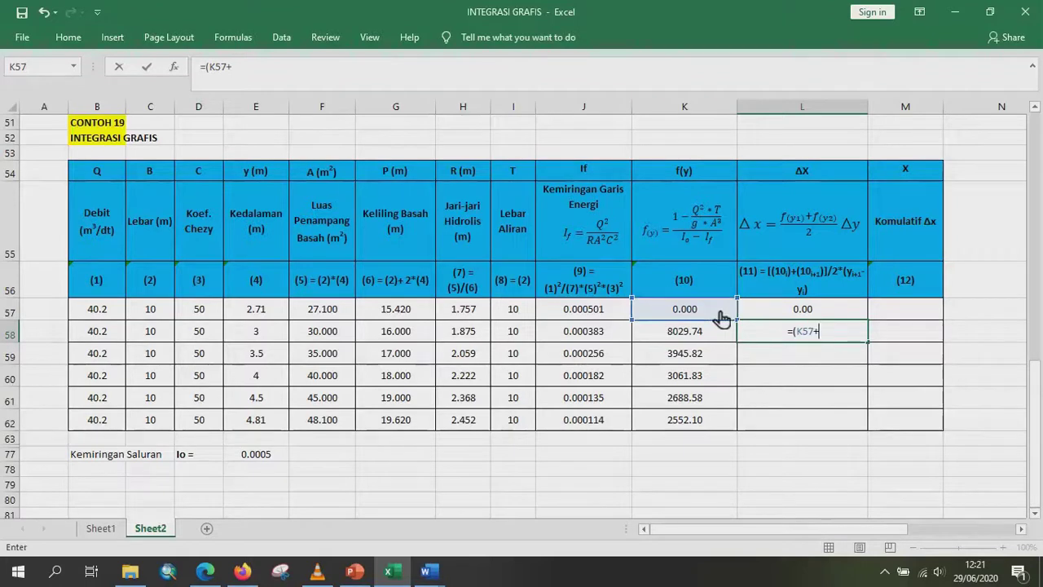
pyautogui.click(717, 338)
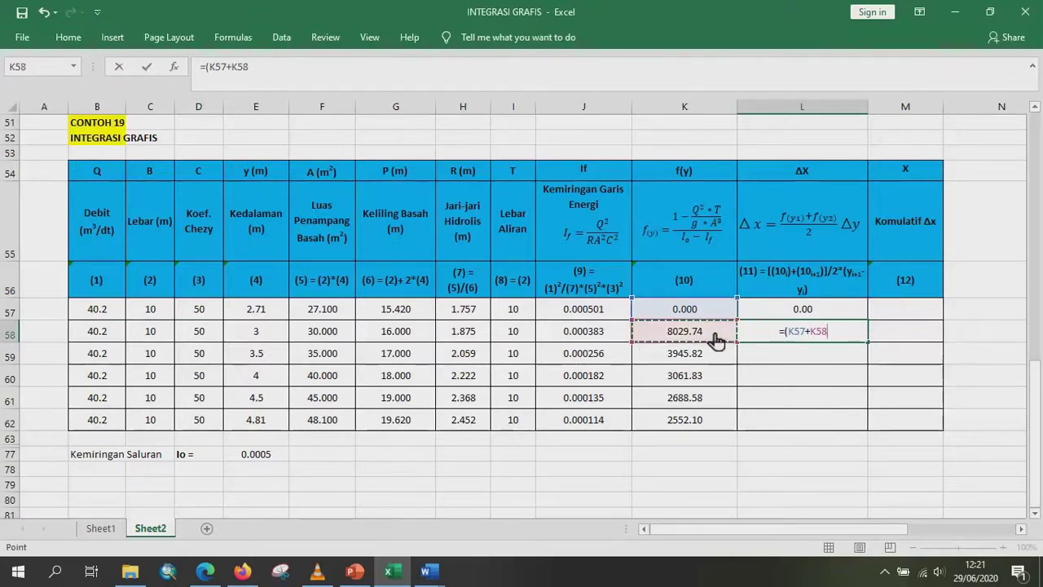
pyautogui.write(')/2')
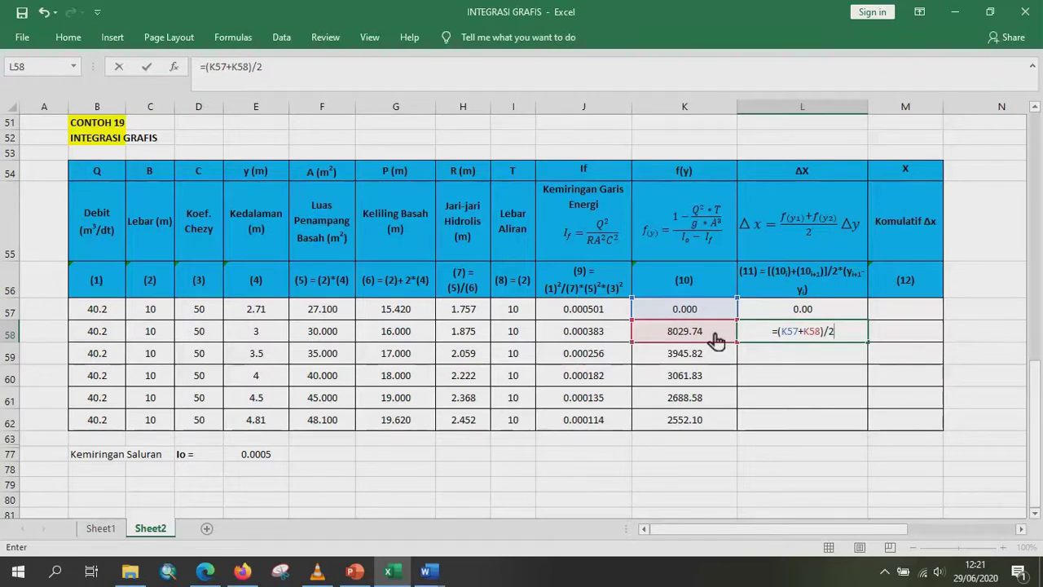
# Multiply the average in the L58 formula by the depth difference (E58-E57).
pyautogui.write('*(')
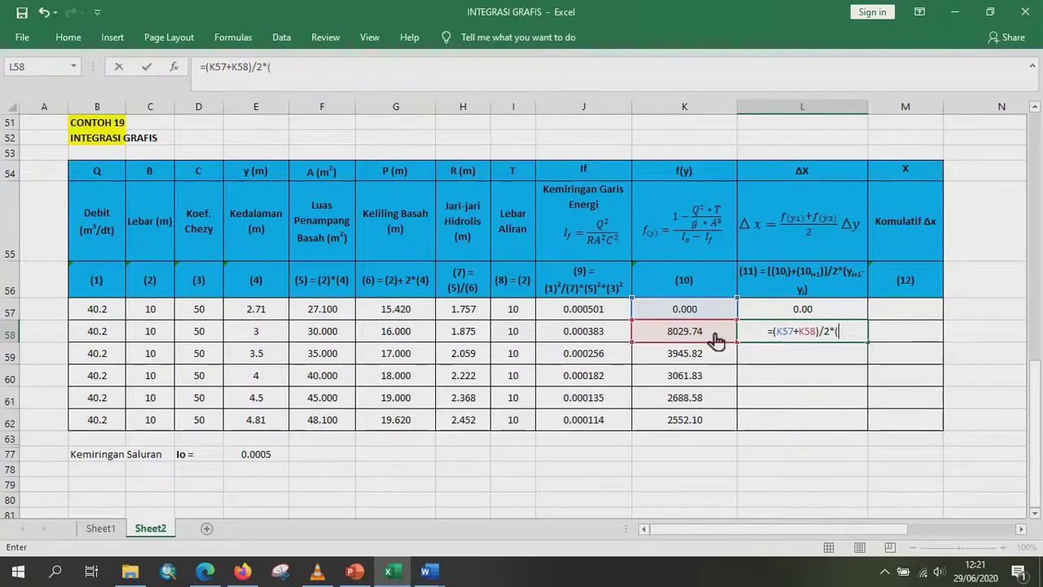
pyautogui.click(282, 338)
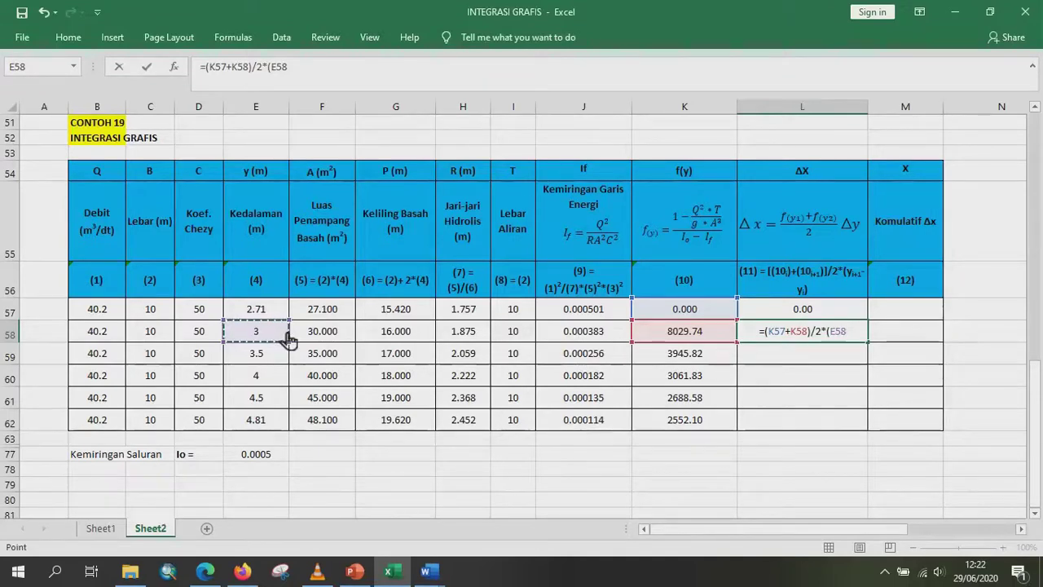
pyautogui.write('-')
pyautogui.click(278, 313)
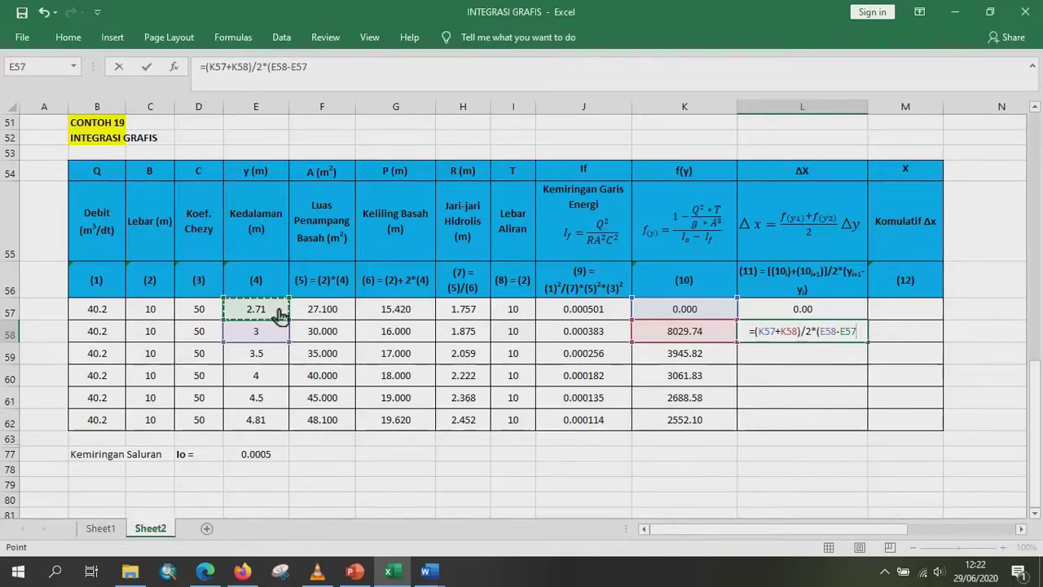
pyautogui.write(')')
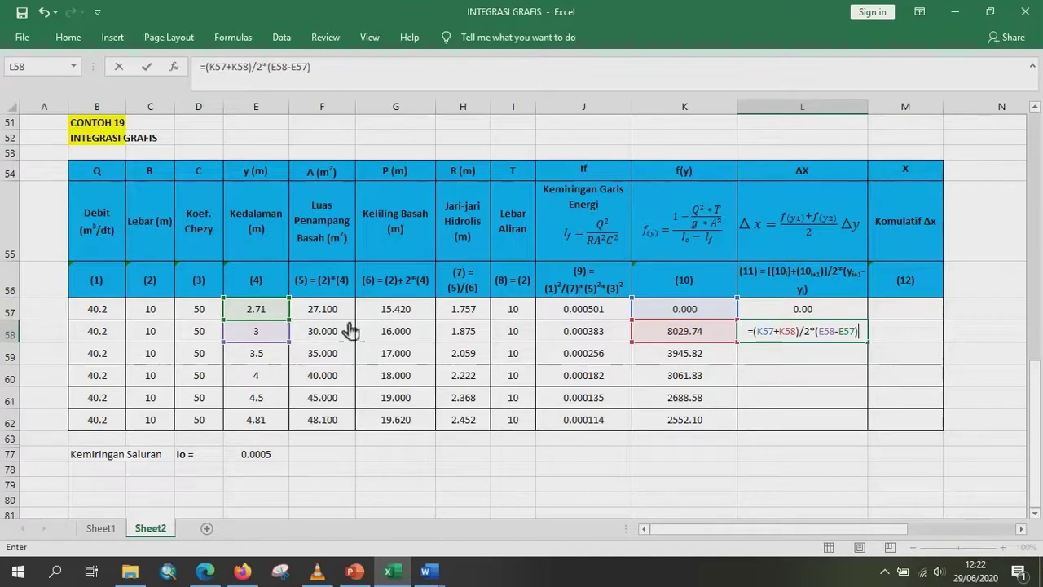
# Enclose the averaging part in parentheses so L58 holds =((K57+K58)/2)*(E58-E57), and copy the formula down to L62.
pyautogui.click(818, 334)
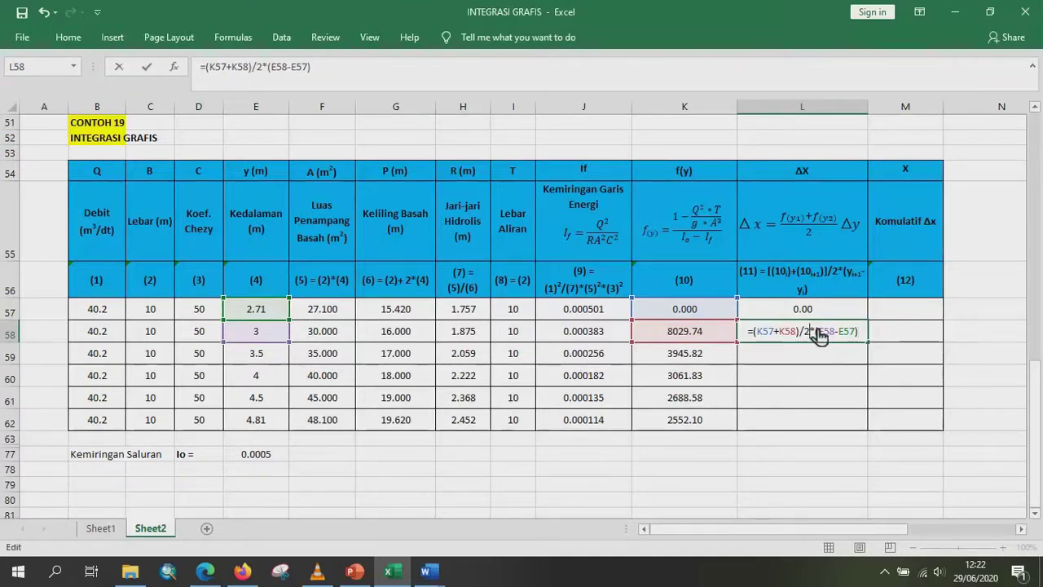
pyautogui.write(')')
pyautogui.click(754, 332)
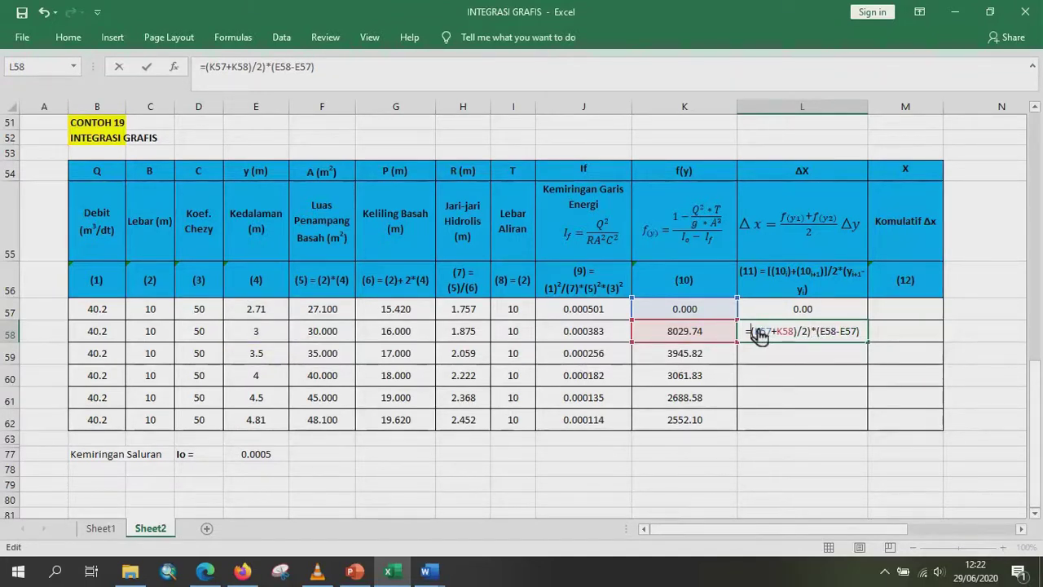
pyautogui.write('(')
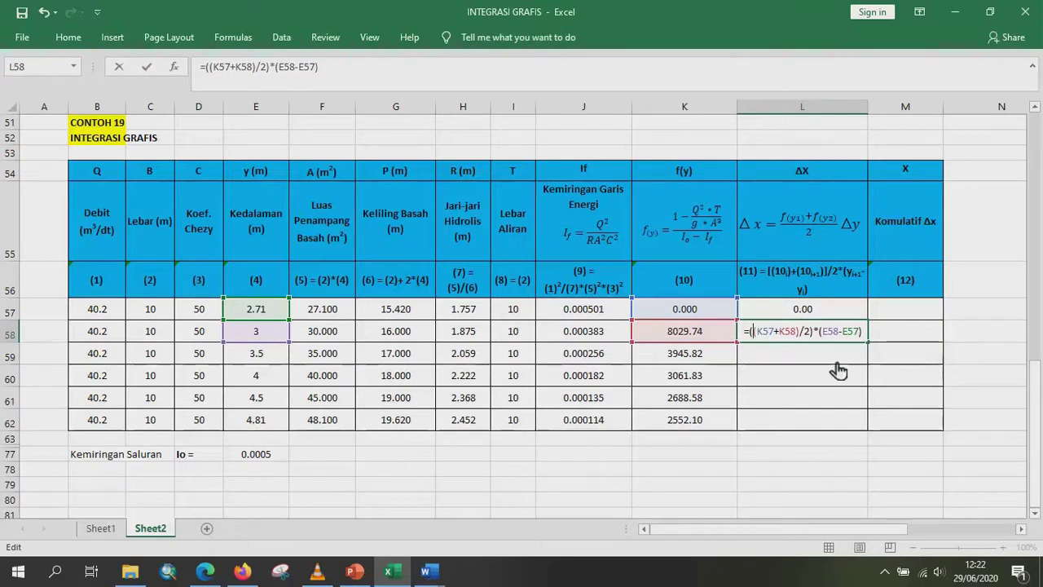
pyautogui.press('Return')
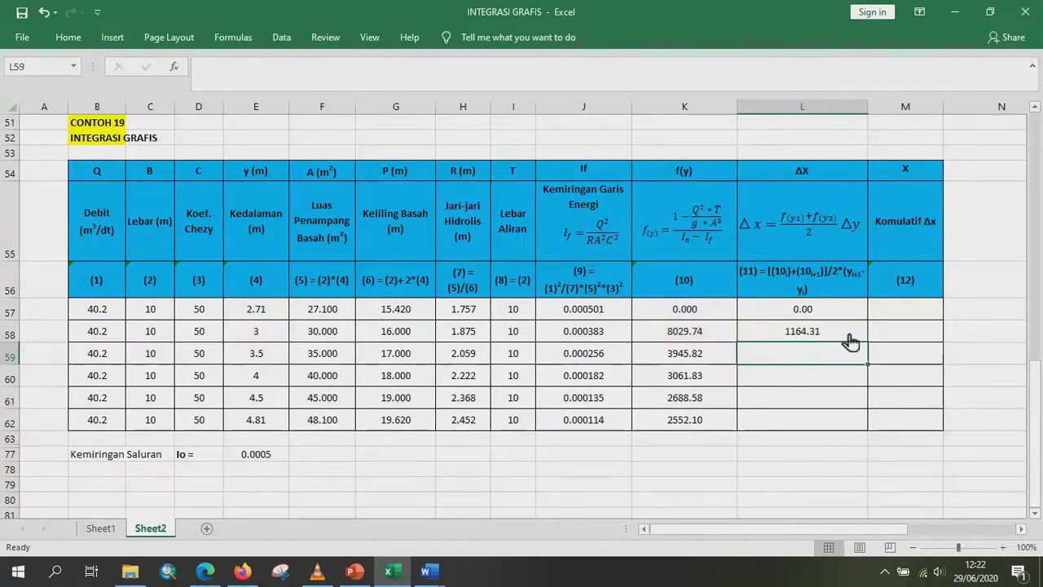
pyautogui.click(848, 334)
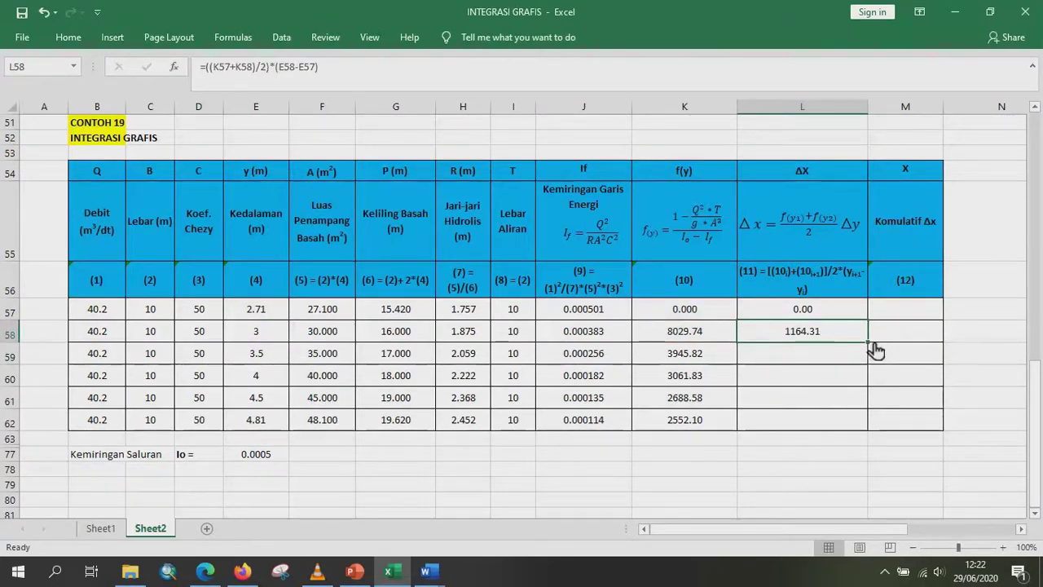
pyautogui.moveTo(871, 343); pyautogui.dragTo(870, 431)
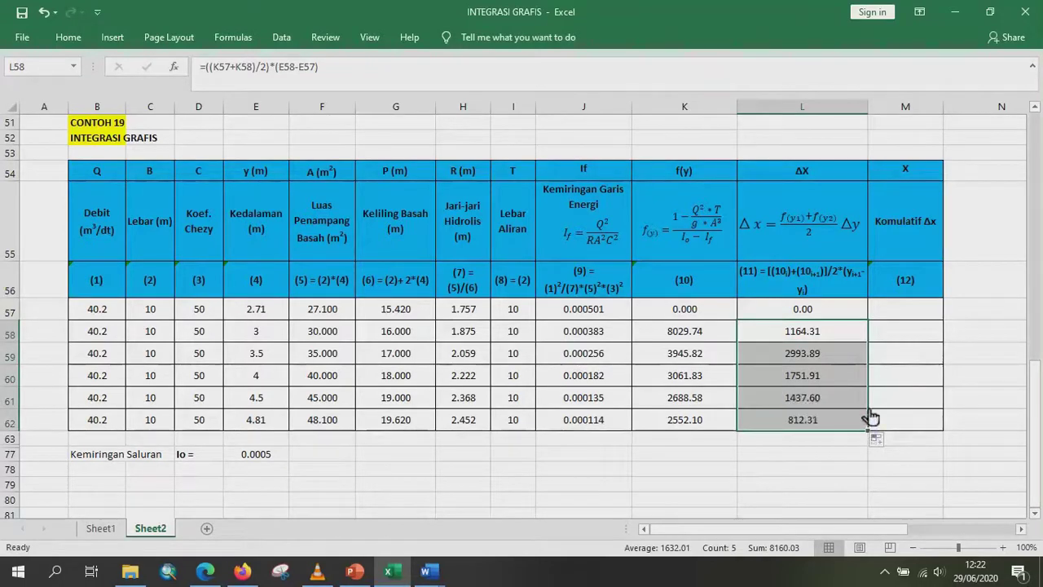
# Enter 0 as the cumulative Δx for the first depth in M57.
pyautogui.click(903, 333)
pyautogui.click(910, 313)
pyautogui.write('0')
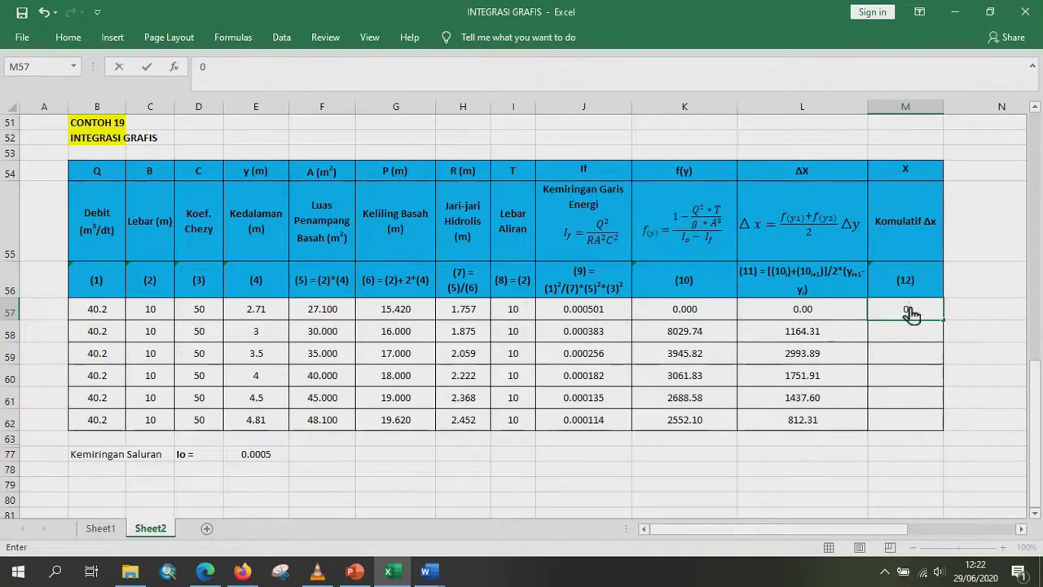
pyautogui.click(902, 332)
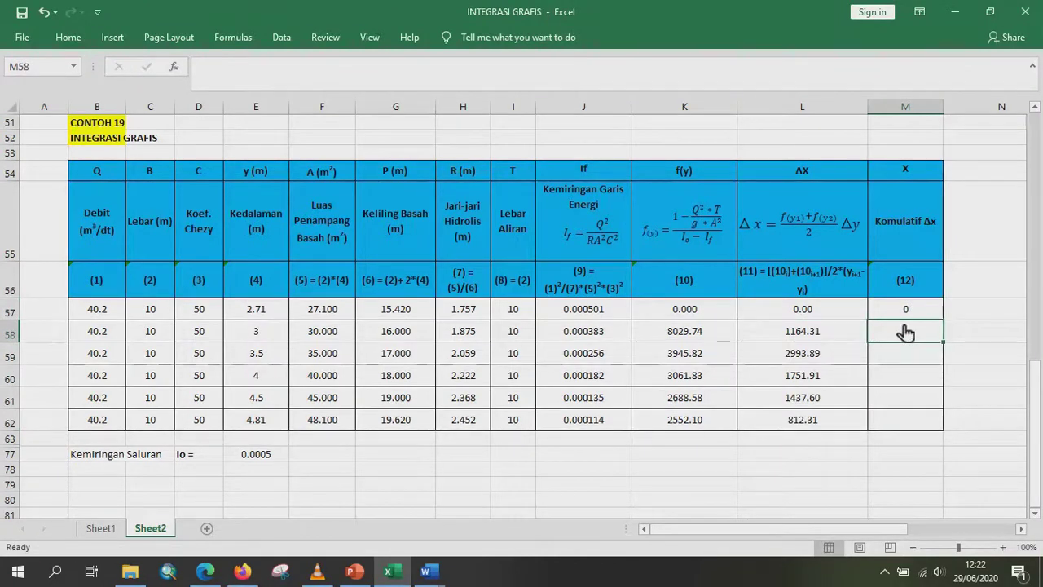
# Enter the cumulative Δx formula =M57+L58 in M58 and copy it down to M62.
pyautogui.write('=')
pyautogui.click(910, 316)
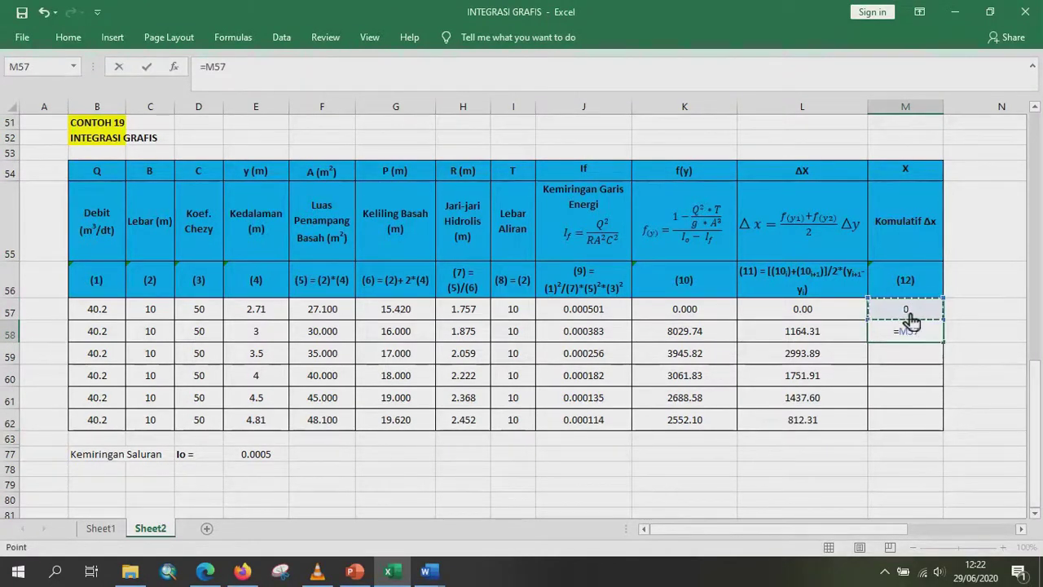
pyautogui.write('+')
pyautogui.click(809, 334)
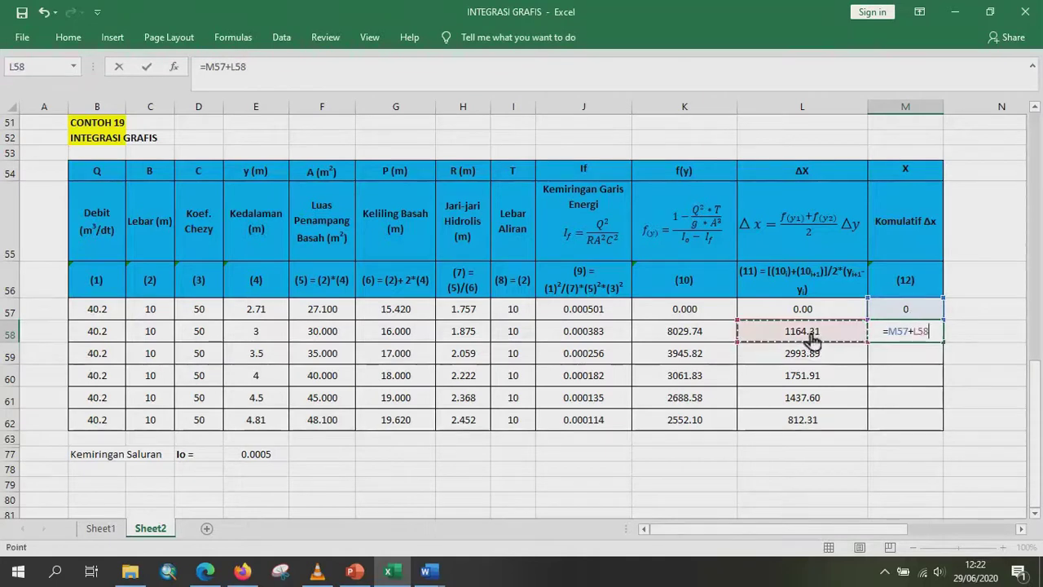
pyautogui.press('Return')
pyautogui.moveTo(942, 341); pyautogui.dragTo(955, 423)
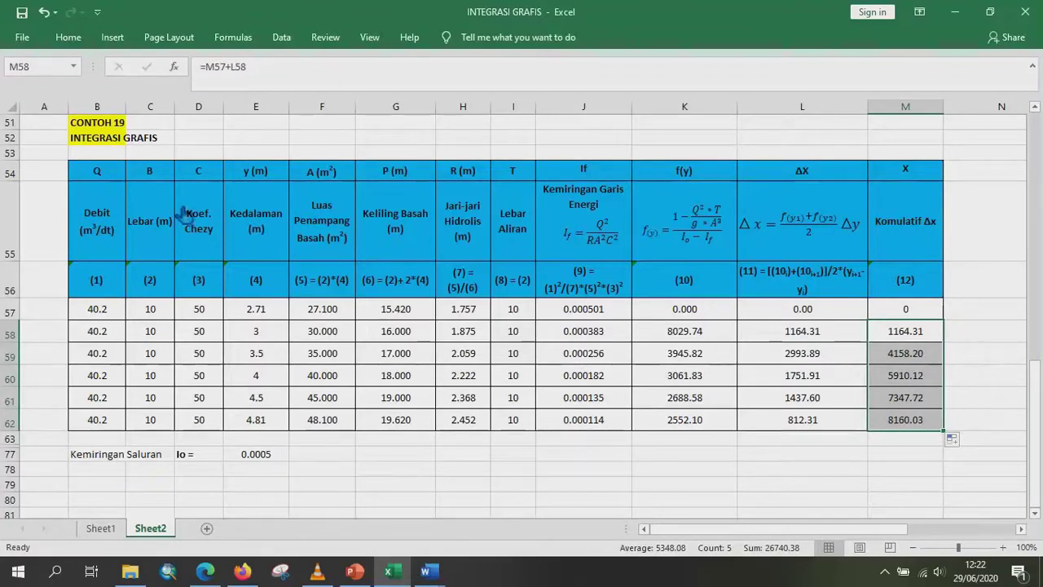
# Fill the y (m) and ΔX columns with yellow from the header in row 54 down to row 62.
pyautogui.moveTo(254, 173); pyautogui.dragTo(278, 426)
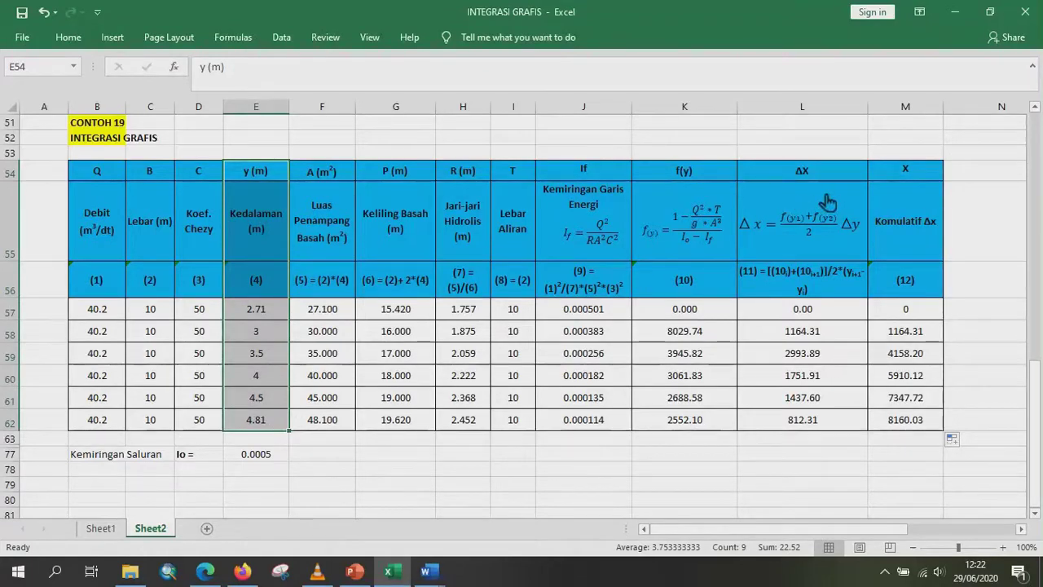
pyautogui.moveTo(830, 183); pyautogui.dragTo(818, 421)
pyautogui.click(59, 39)
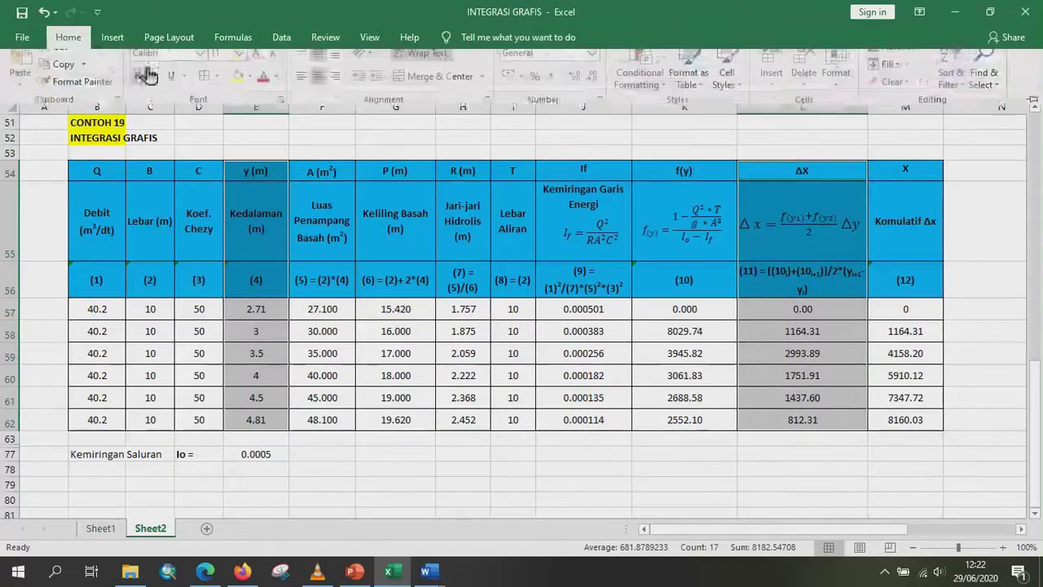
pyautogui.click(240, 89)
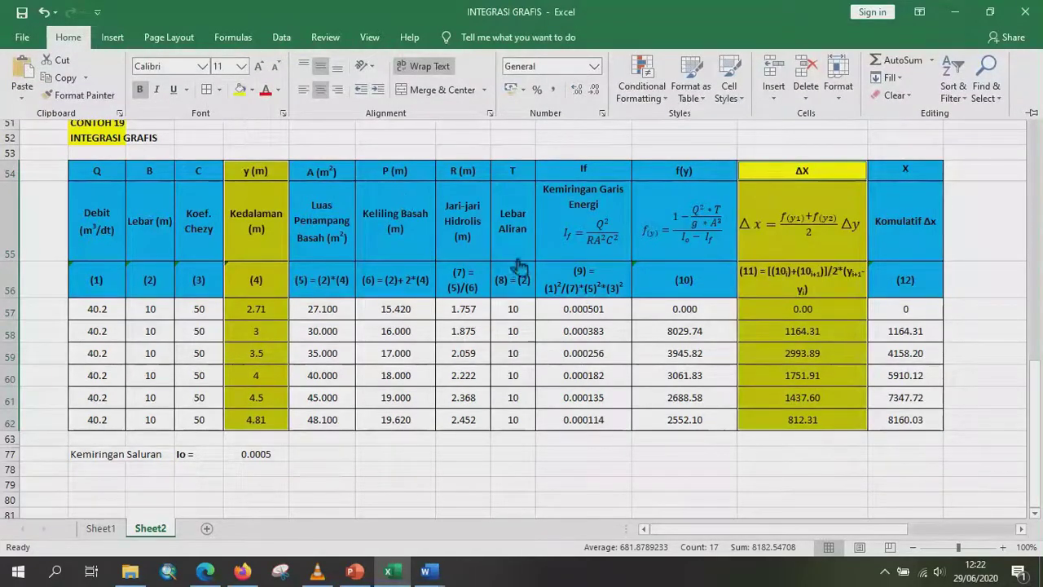
# Switch to the PowerPoint slide show and advance past the slide with the water surface profile table.
pyautogui.click(355, 570)
pyautogui.press('Escape')
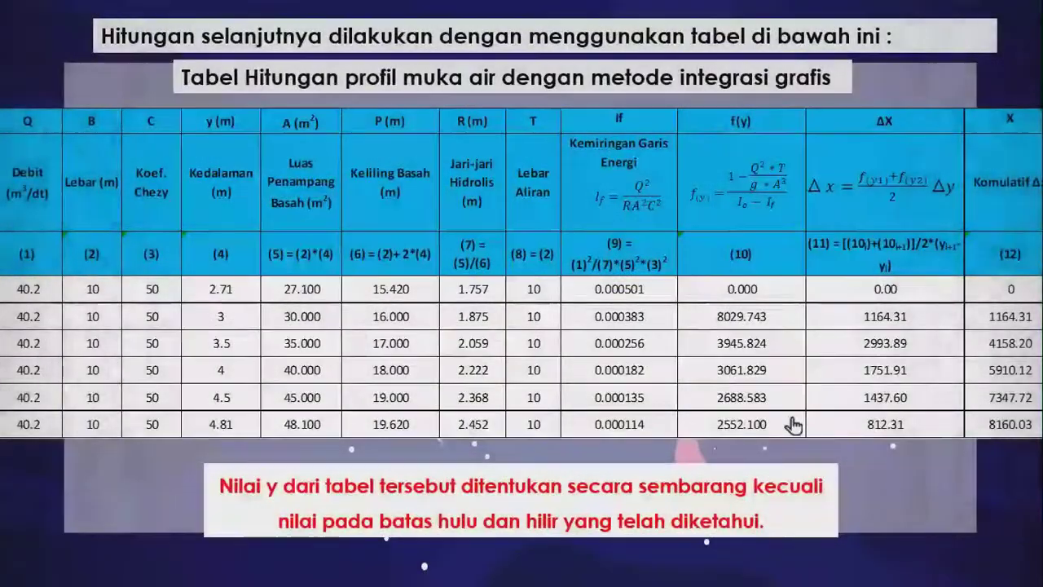
pyautogui.click(793, 424)
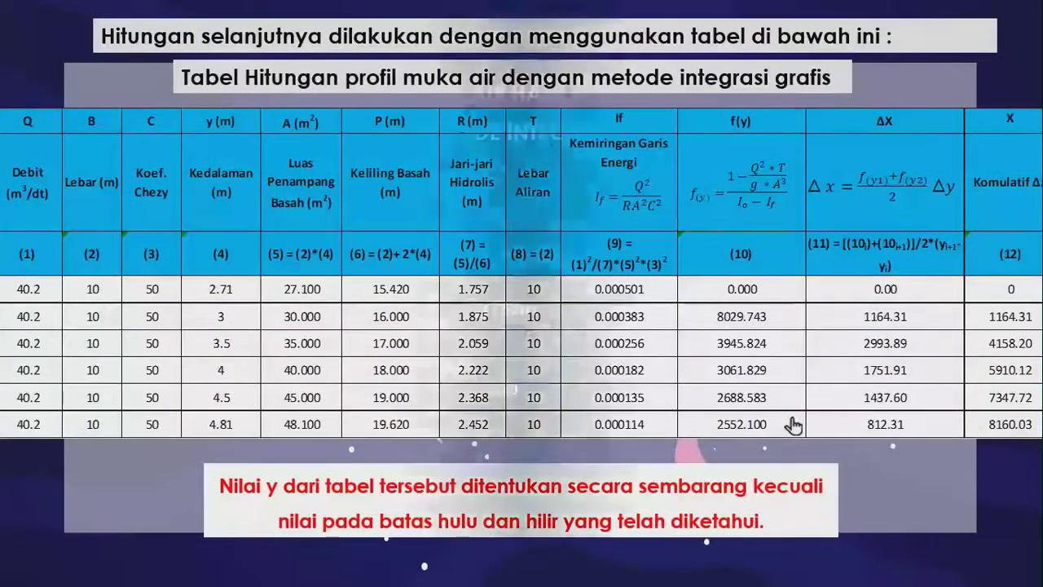